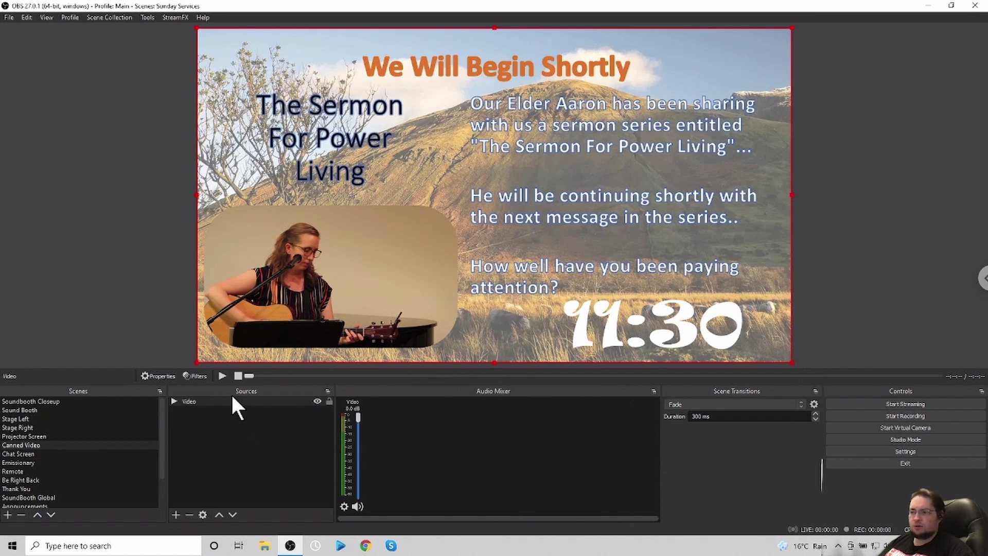
Play the Canned Video clip to 00:00:35 and pause it, freezing the countdown at 10:53
left_click(222, 375)
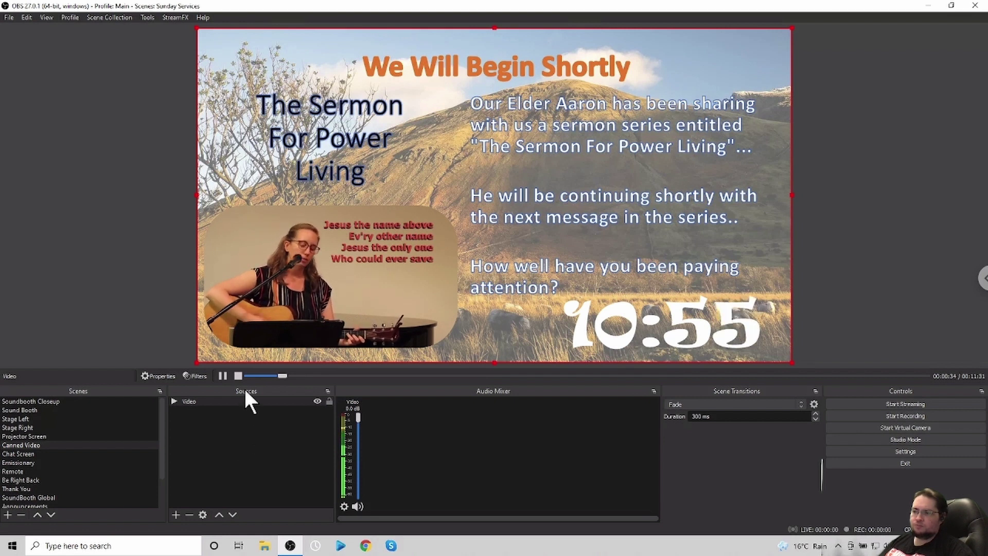
left_click(225, 376)
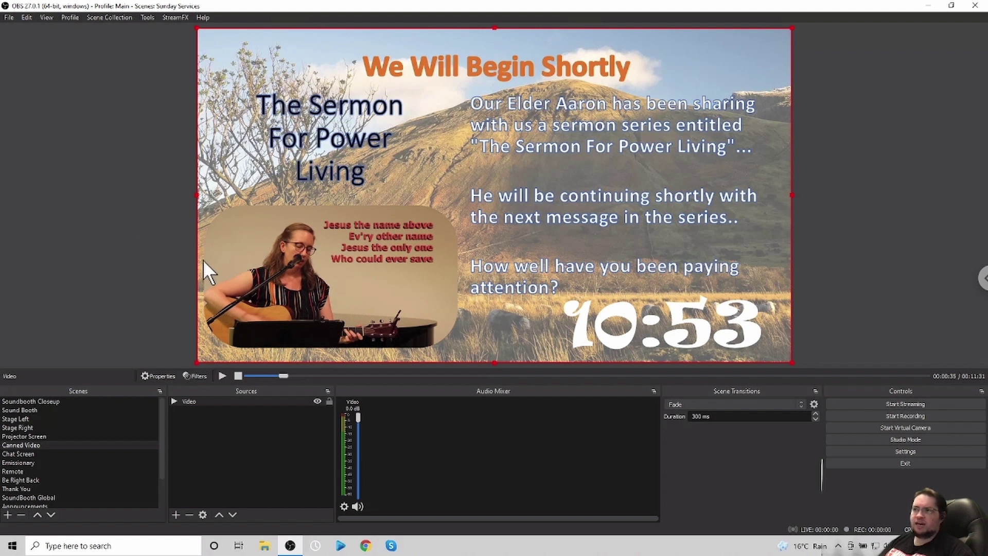
Load the Welcome Scenes collection showing the 'We will begin Shortly' welcome scene
left_click(107, 15)
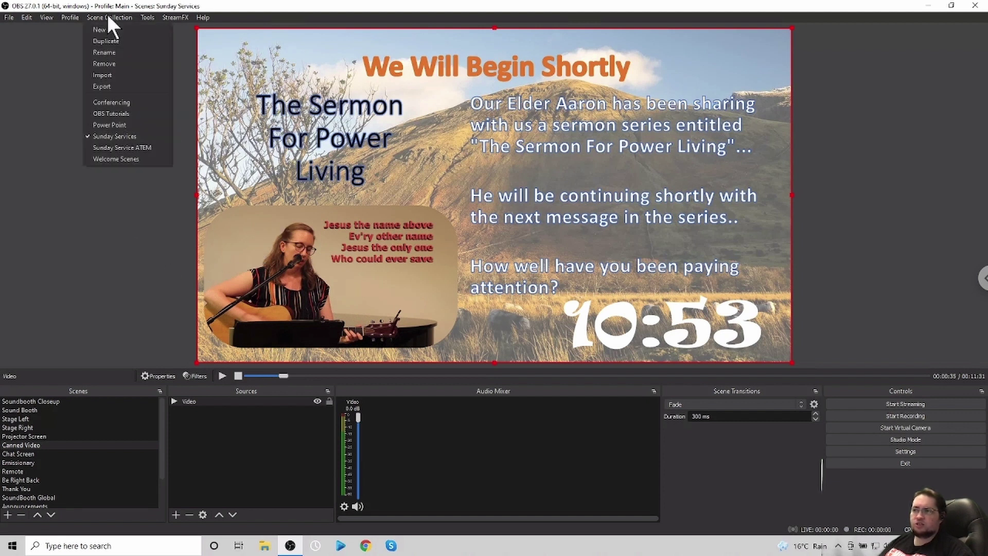
left_click(121, 159)
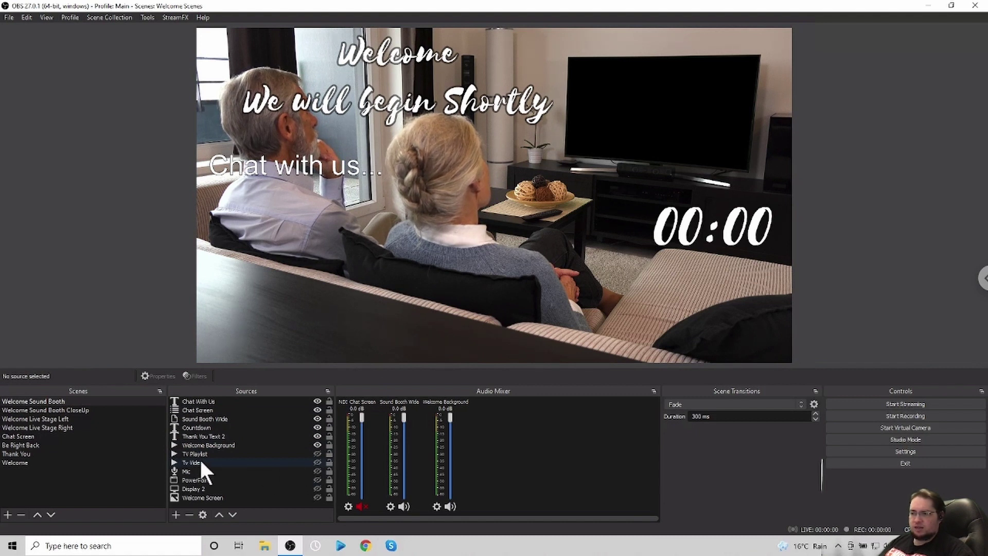
Make the Tv Video source visible so the worship clip plays on the scene's TV
left_click(196, 462)
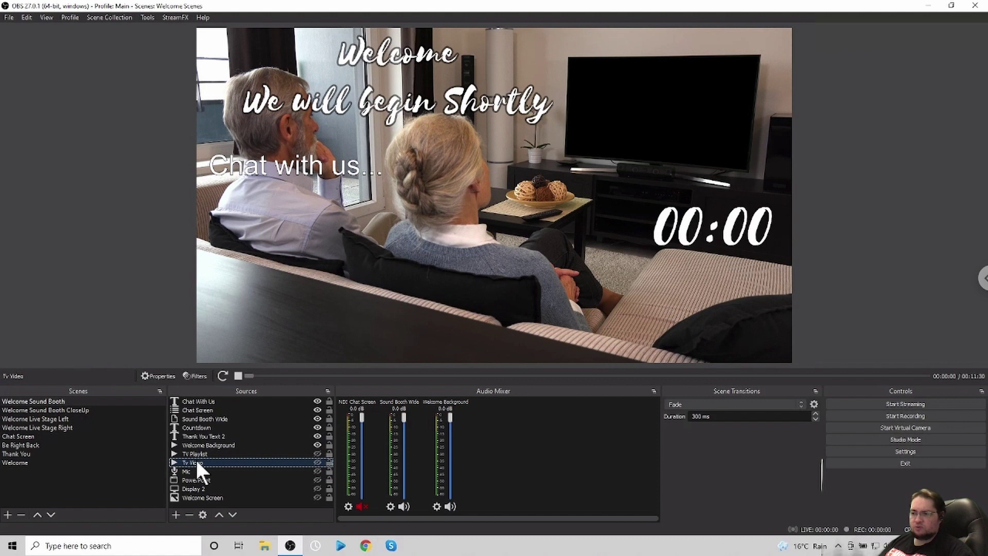
left_click(317, 462)
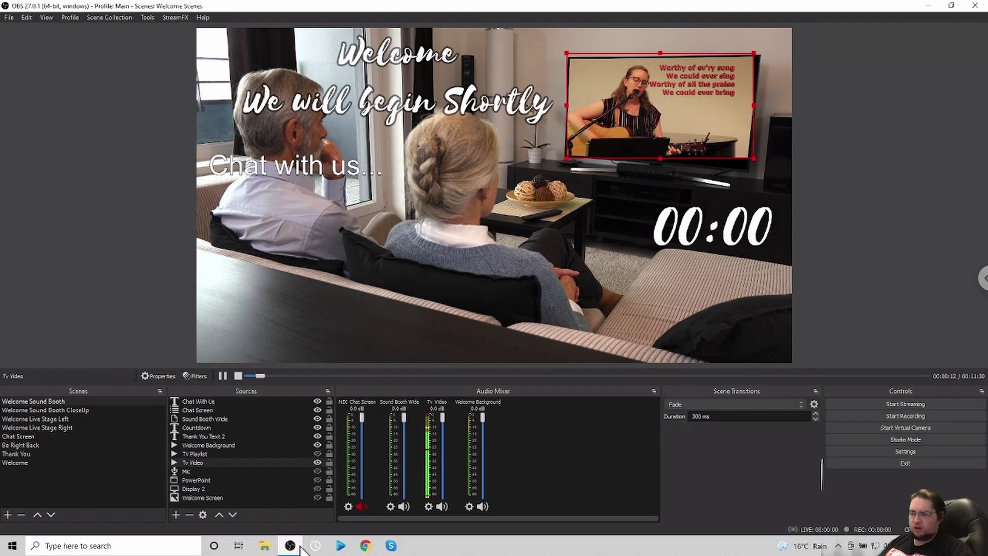
mouse_move(318, 516)
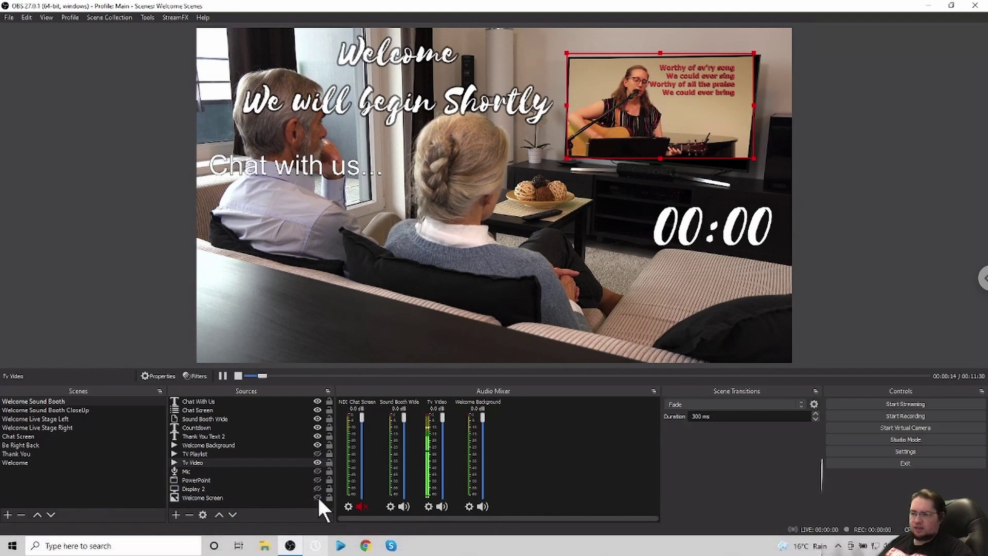
Start a 9 min 10 sec countdown in Stream Timer to drive the welcome clock
left_click(316, 545)
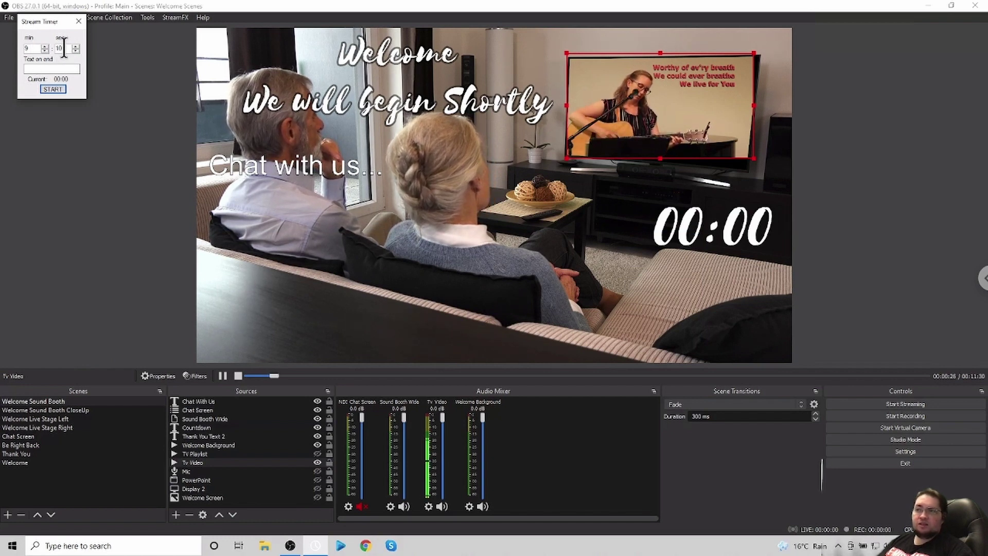
left_click(54, 89)
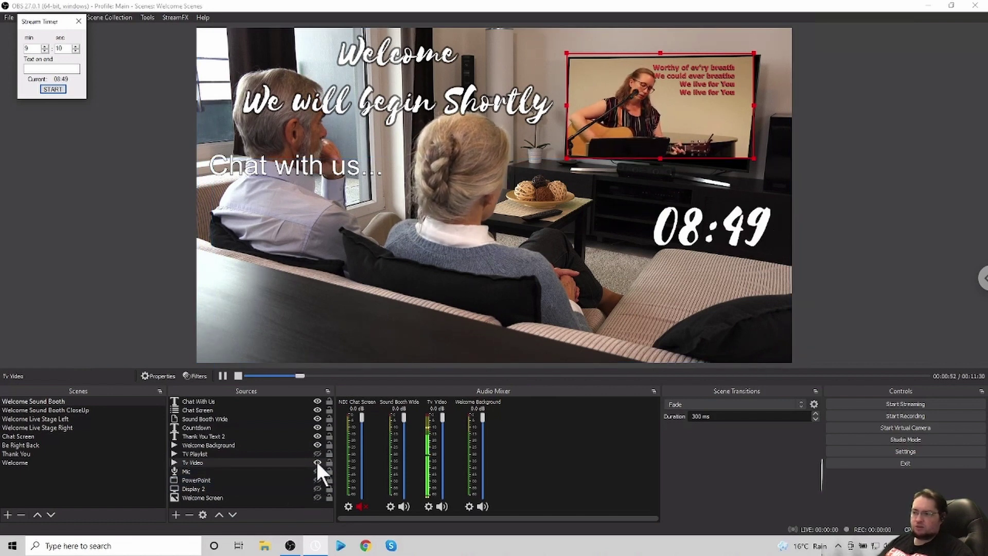
Hide the Tv Video source, then view and close the TV Playlist properties
left_click(317, 462)
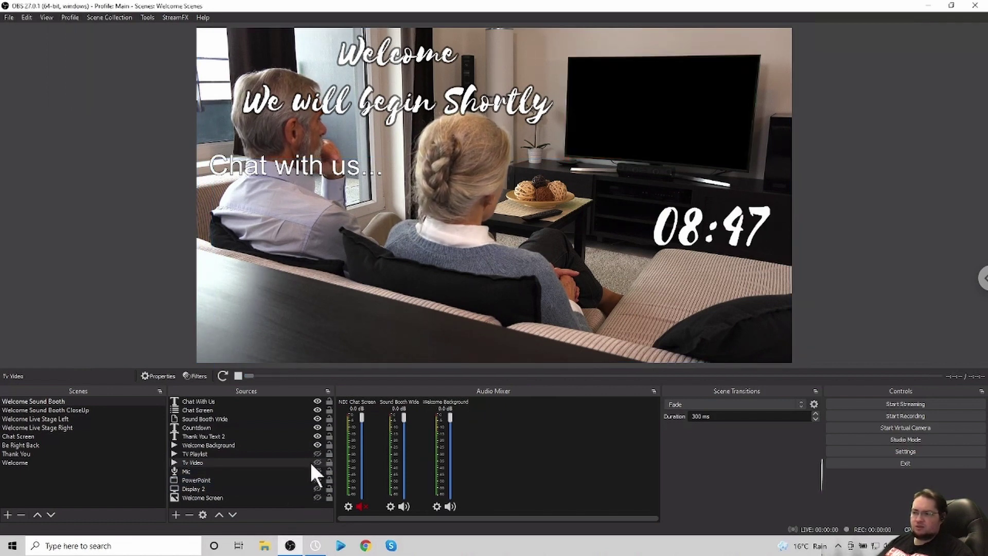
left_click(207, 453)
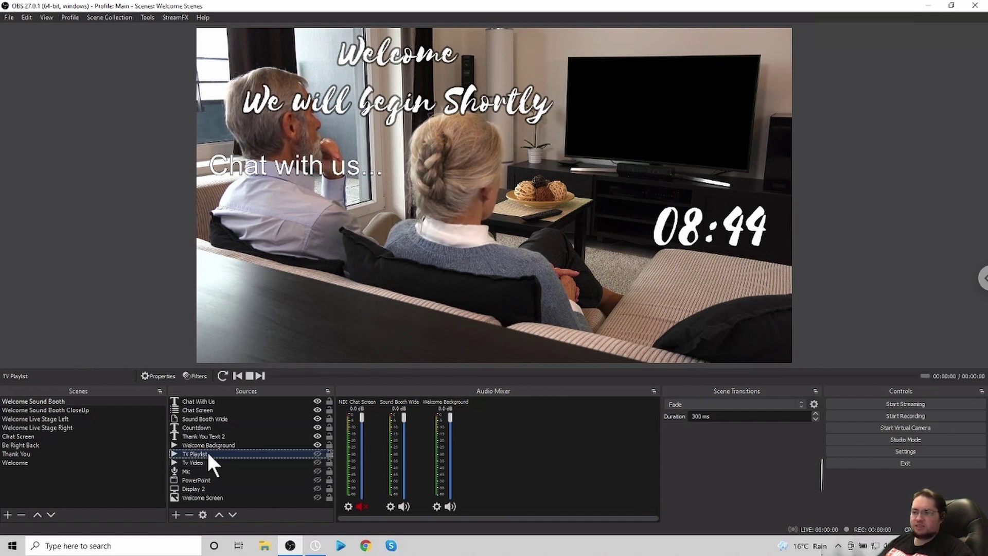
right_click(214, 453)
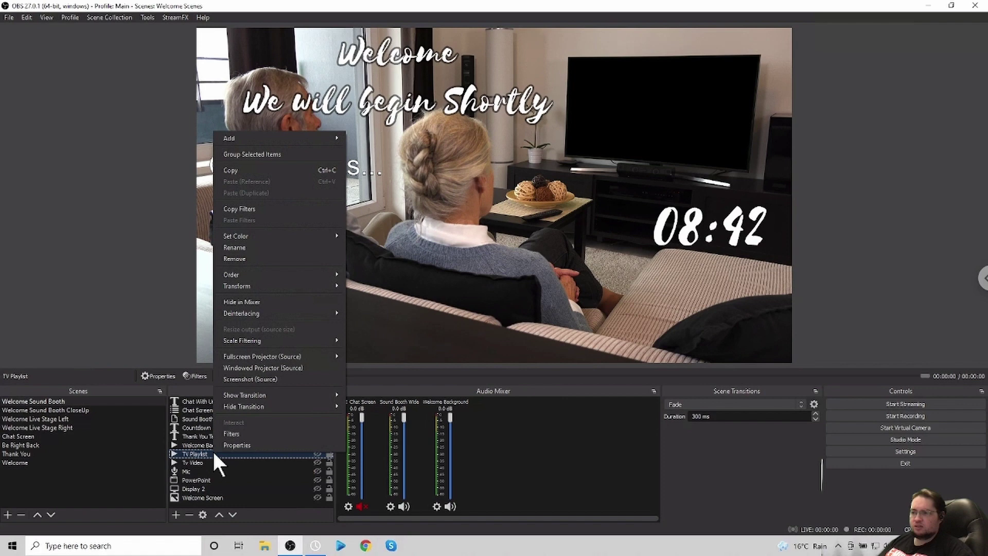
left_click(234, 445)
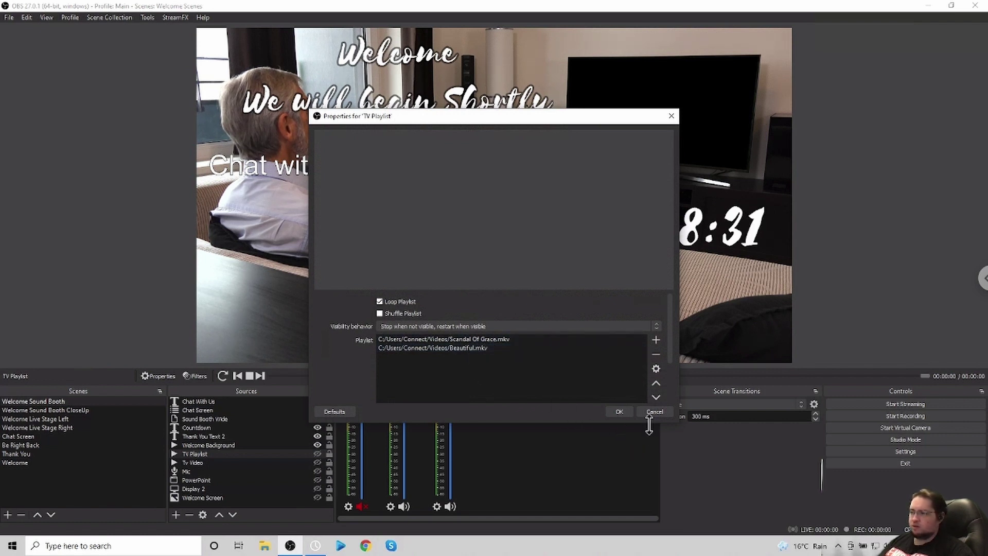
left_click(619, 407)
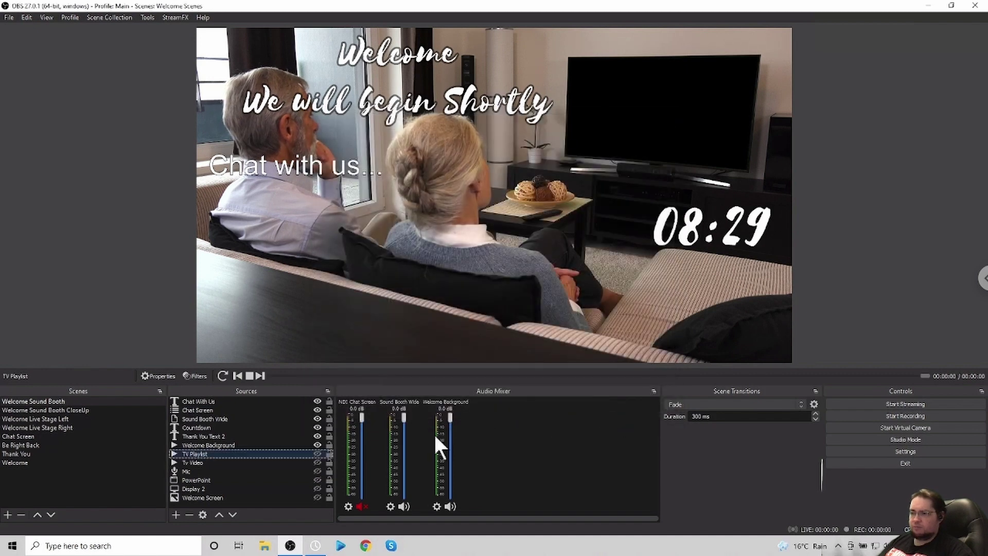
Show TV Playlist, test Welcome Background's pause, play, stop and restart, then stop TV Playlist
left_click(317, 454)
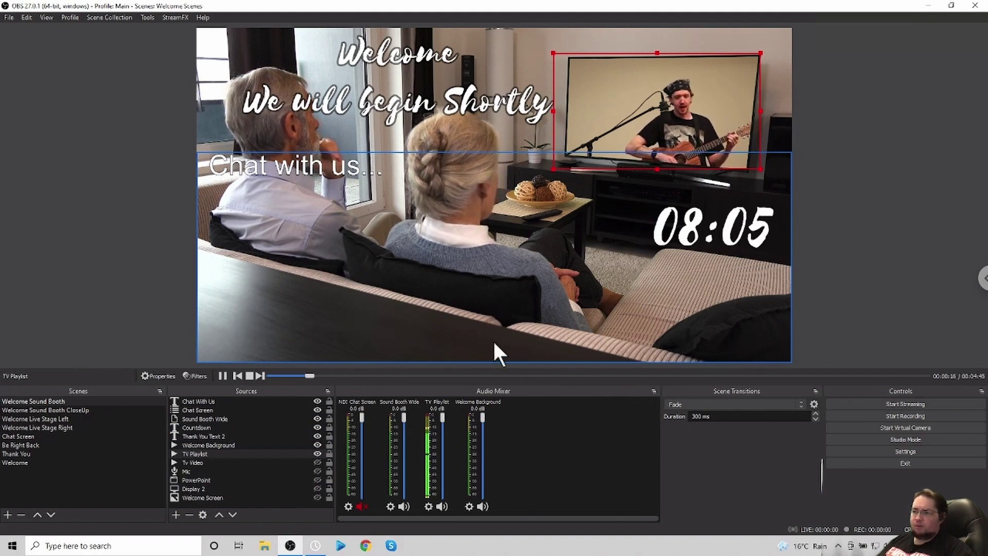
left_click(225, 445)
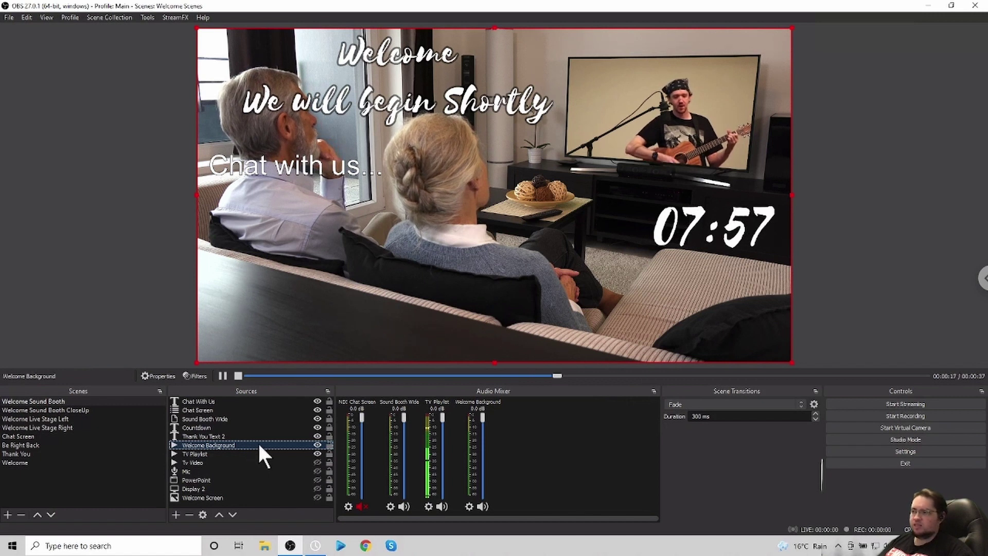
left_click(221, 375)
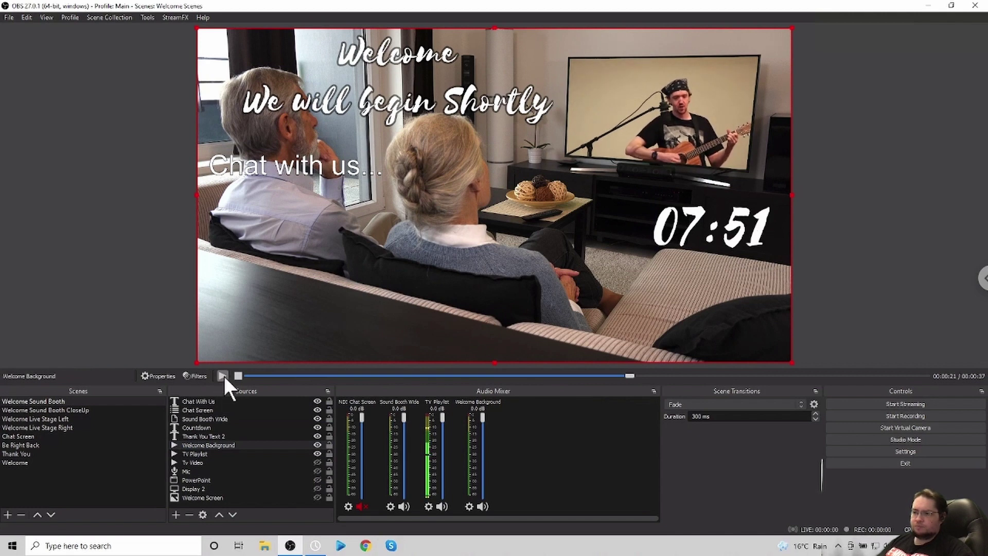
left_click(222, 375)
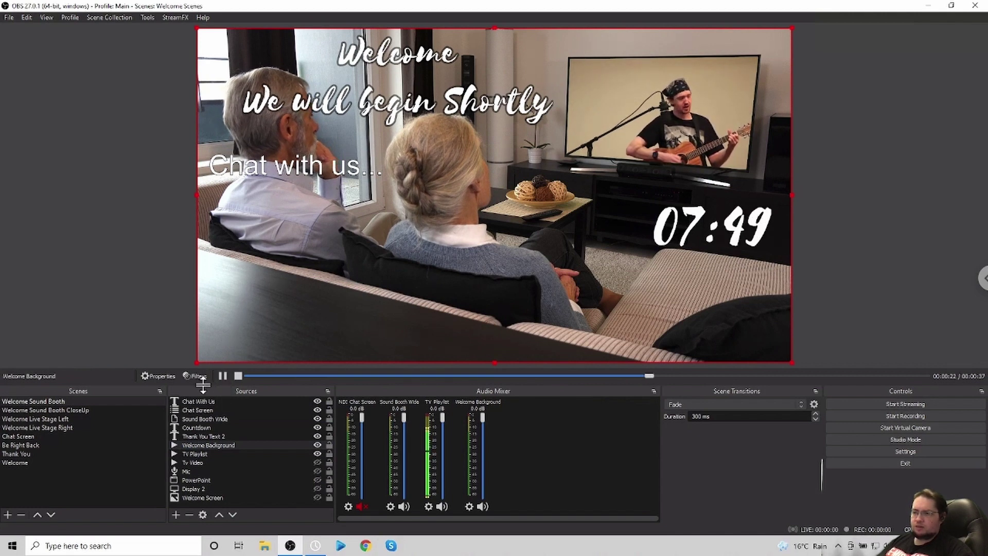
left_click(237, 375)
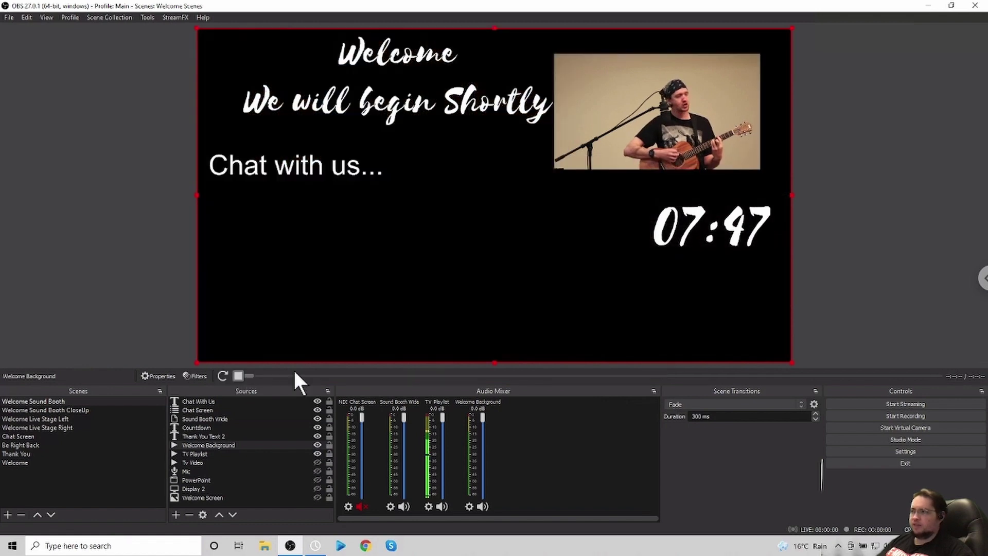
left_click(224, 375)
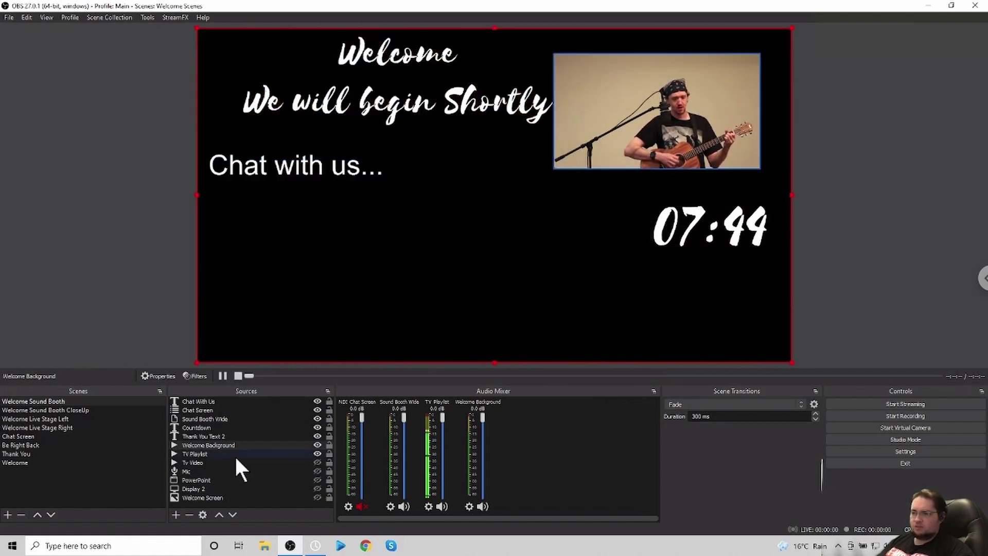
left_click(202, 453)
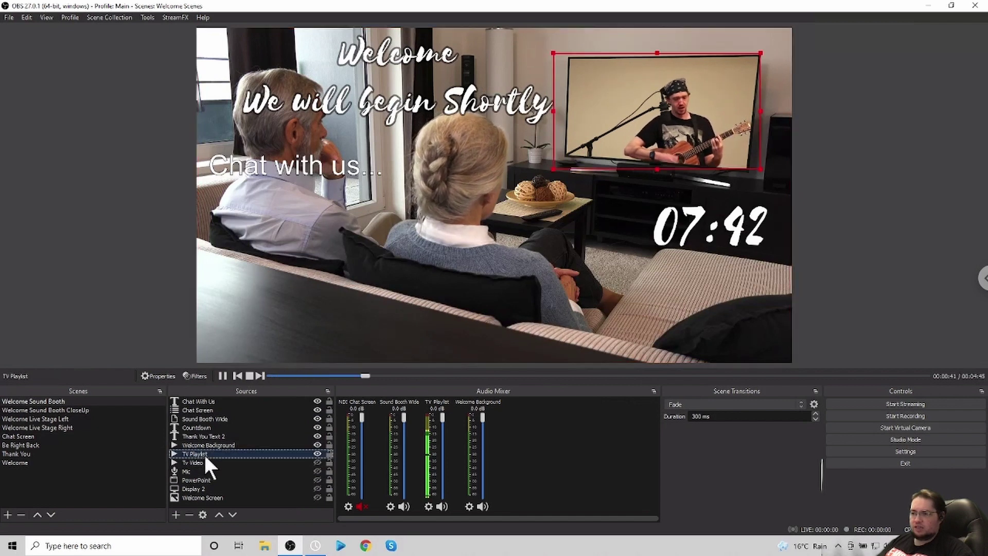
left_click(249, 375)
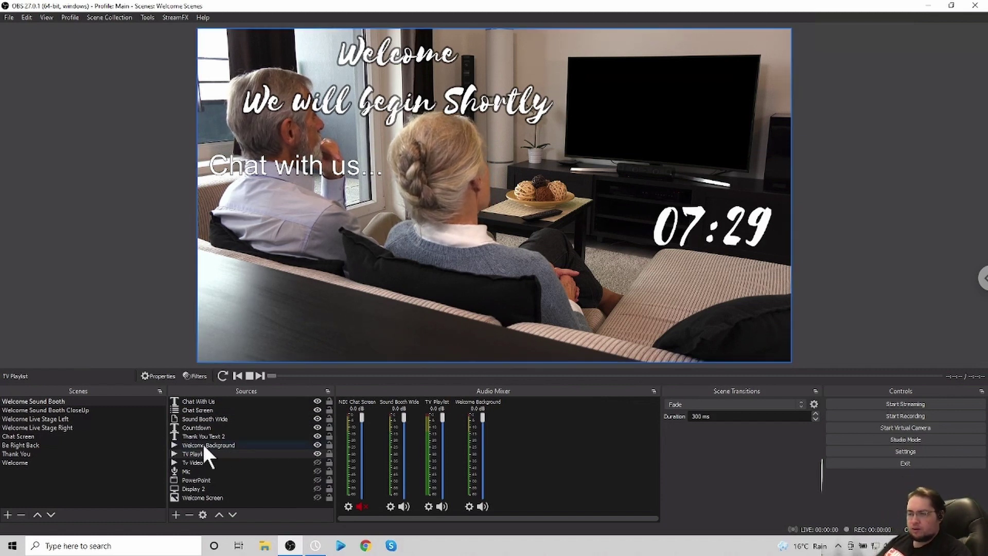
left_click(219, 446)
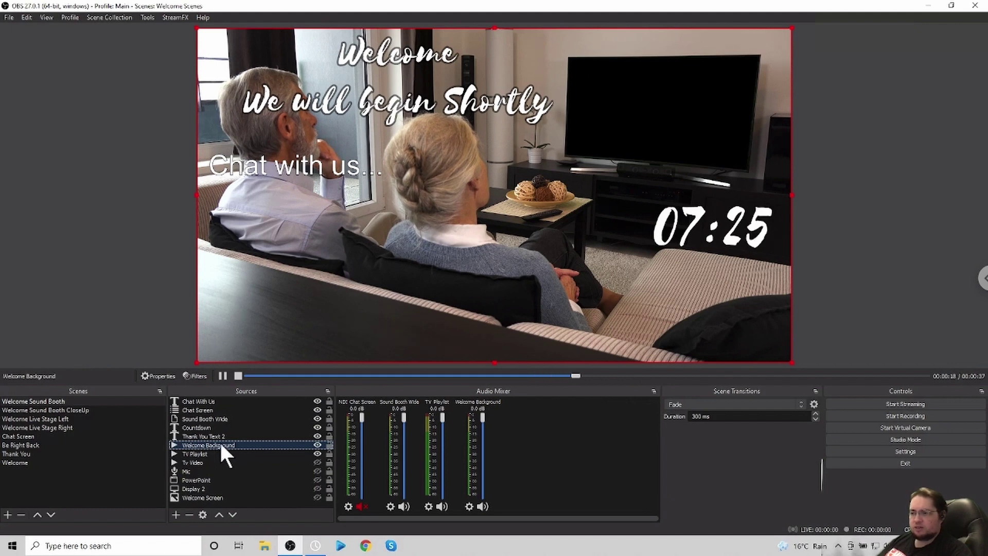
right_click(220, 444)
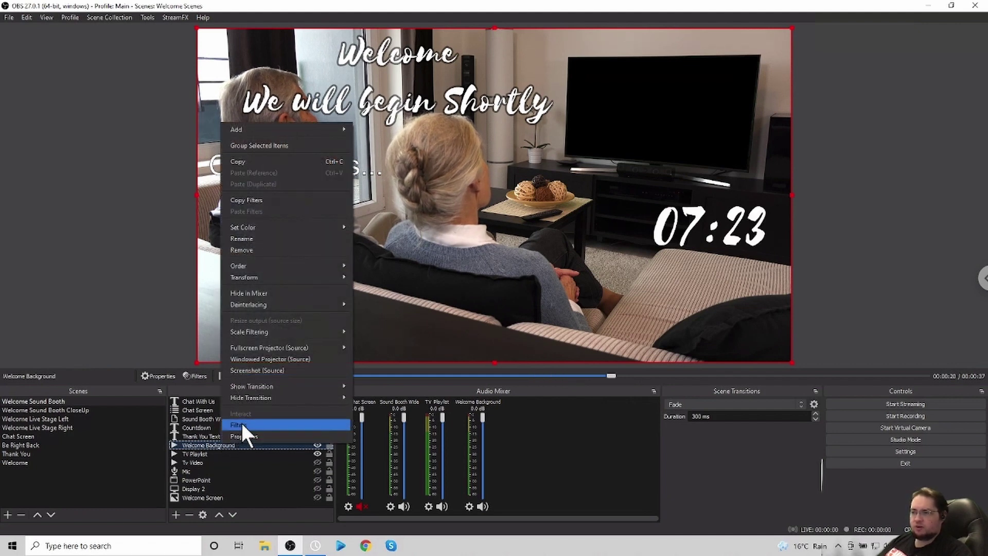
left_click(240, 424)
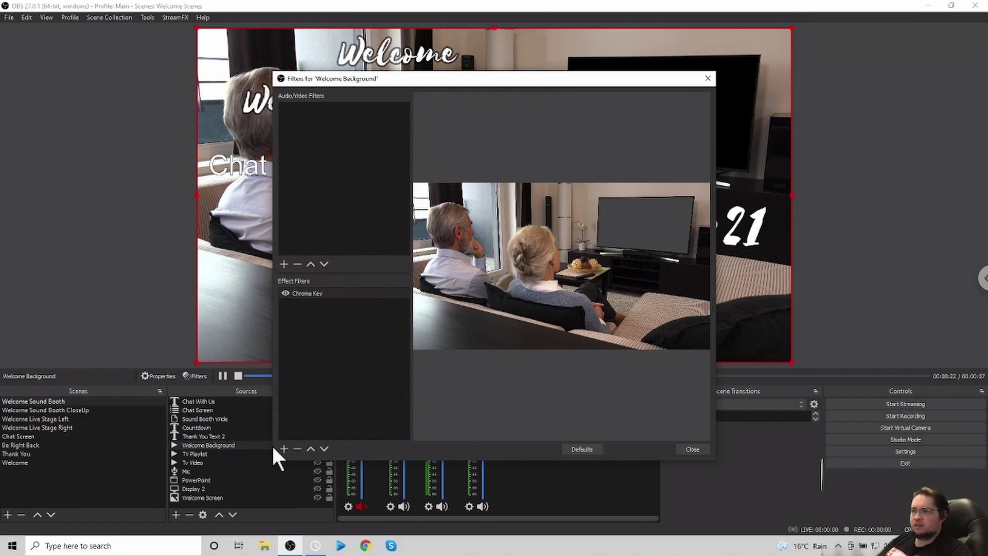
left_click(309, 294)
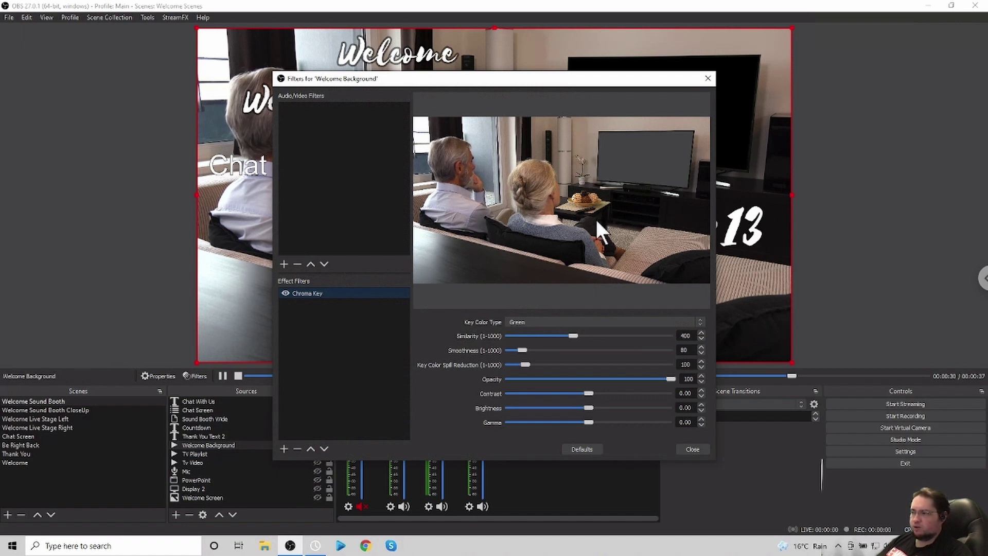
left_click(693, 449)
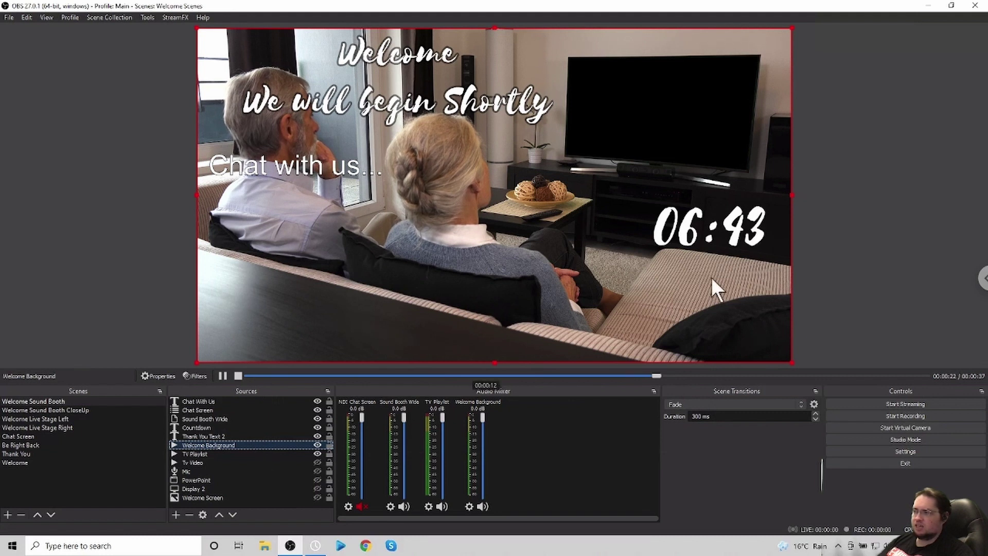
left_click(687, 233)
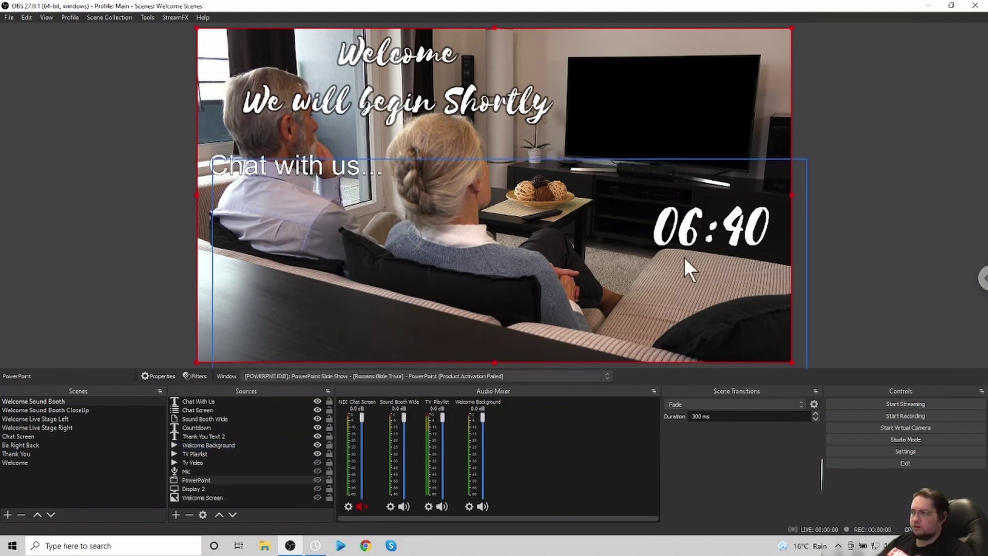
left_click(674, 228)
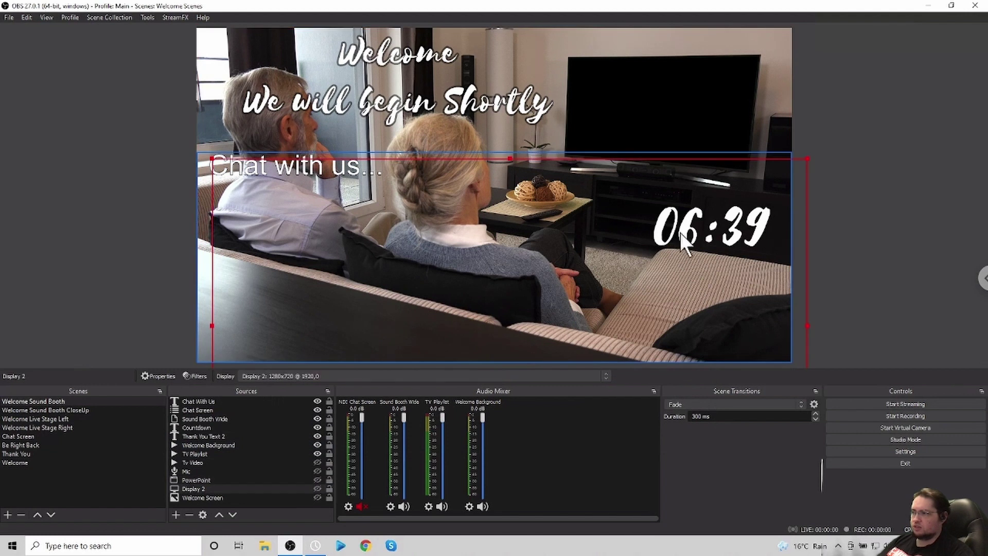
left_click(747, 229)
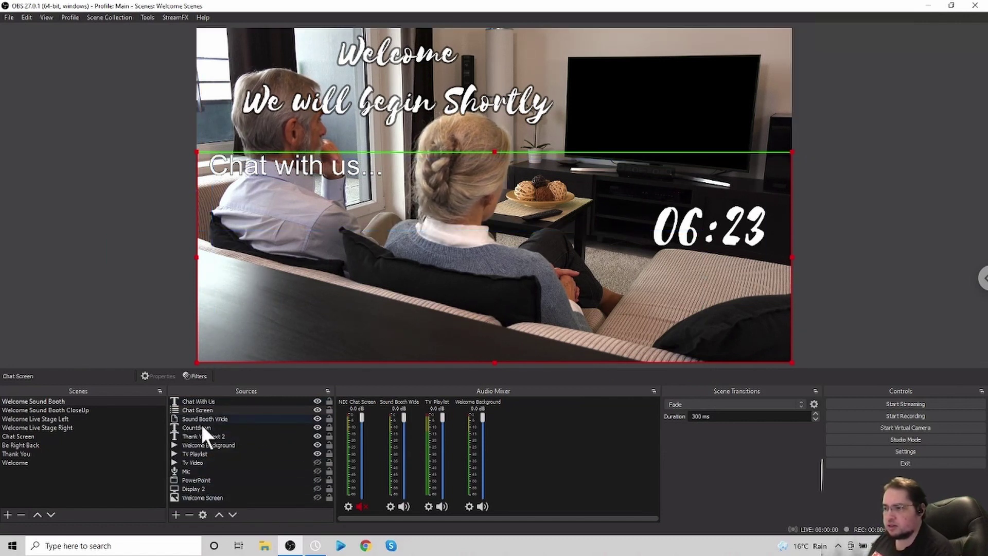
Select the Countdown source and briefly reopen, then hide, the Stream Timer window
left_click(682, 228)
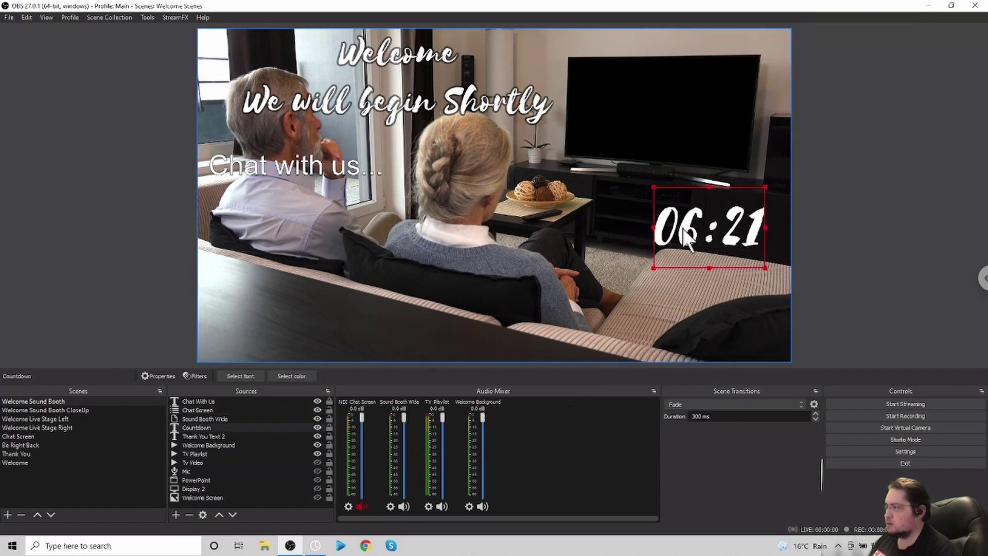
left_click(196, 427)
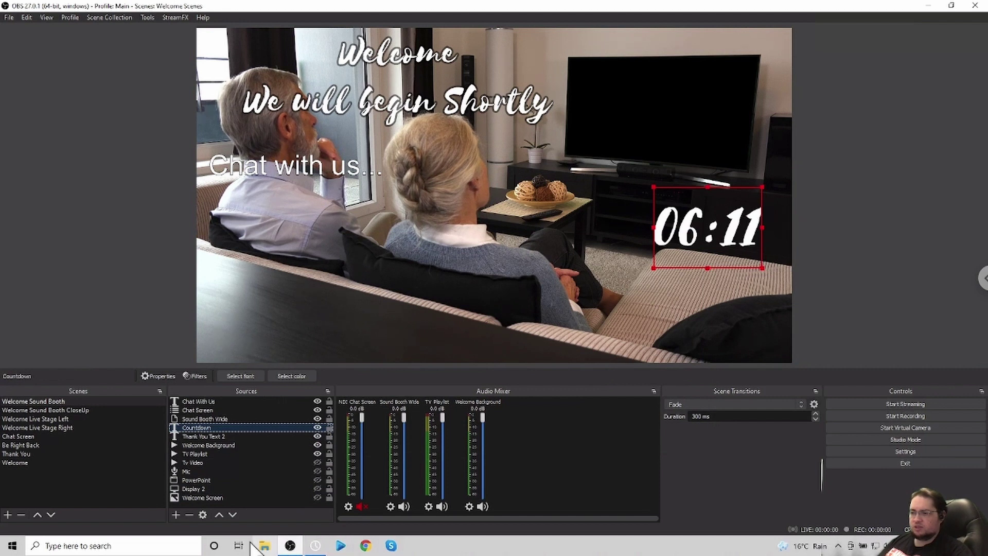
left_click(316, 545)
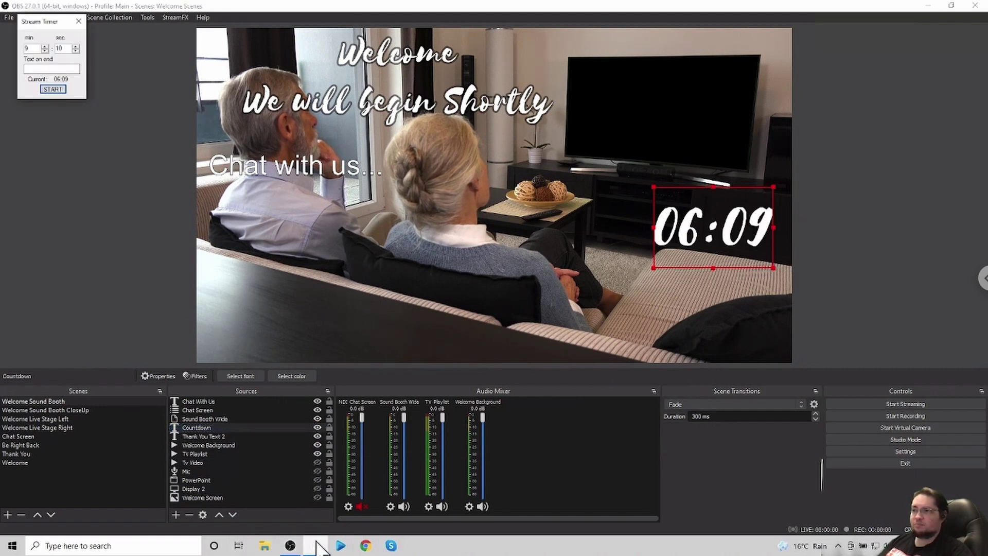
left_click(77, 20)
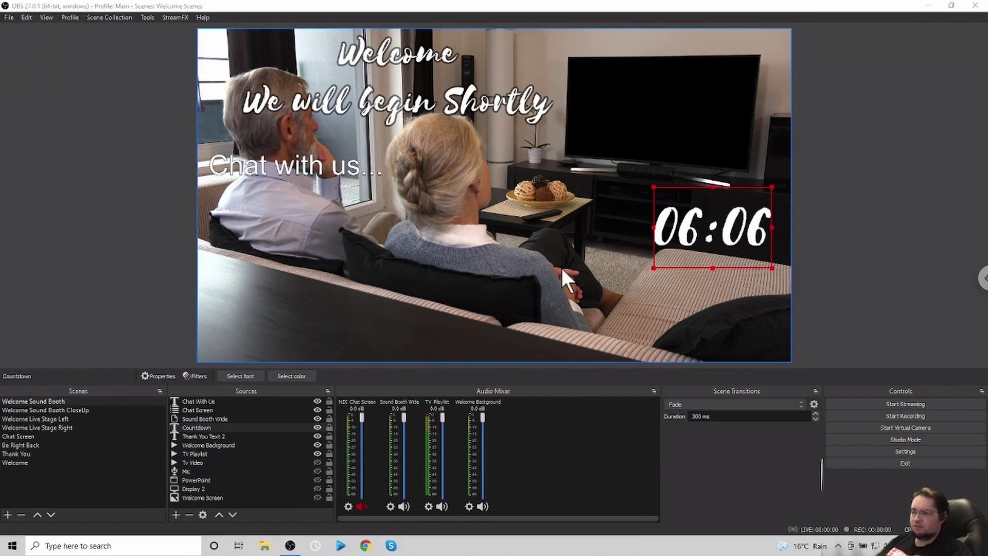
Open the Countdown text source's properties, which read from the StreamTimer folder's Timer.txt
right_click(196, 425)
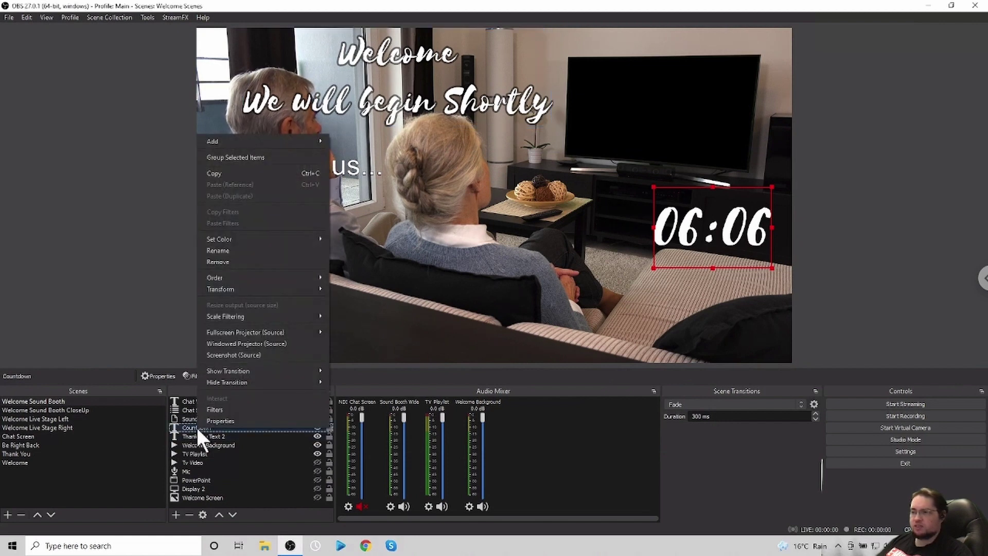
left_click(232, 419)
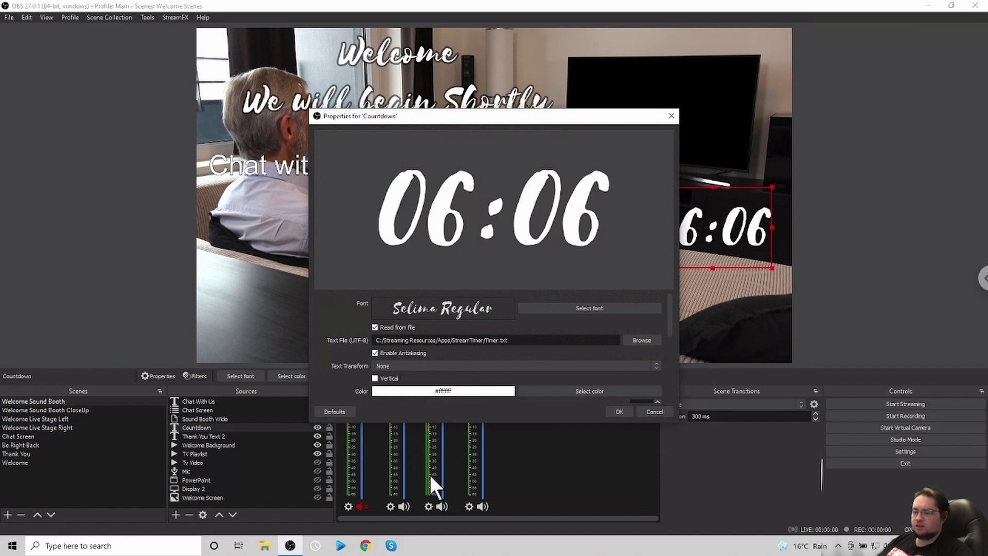
Locate Timer.txt in C:\Streaming Resources\Apps\StreamTimer in File Explorer, then return to OBS
left_click(266, 544)
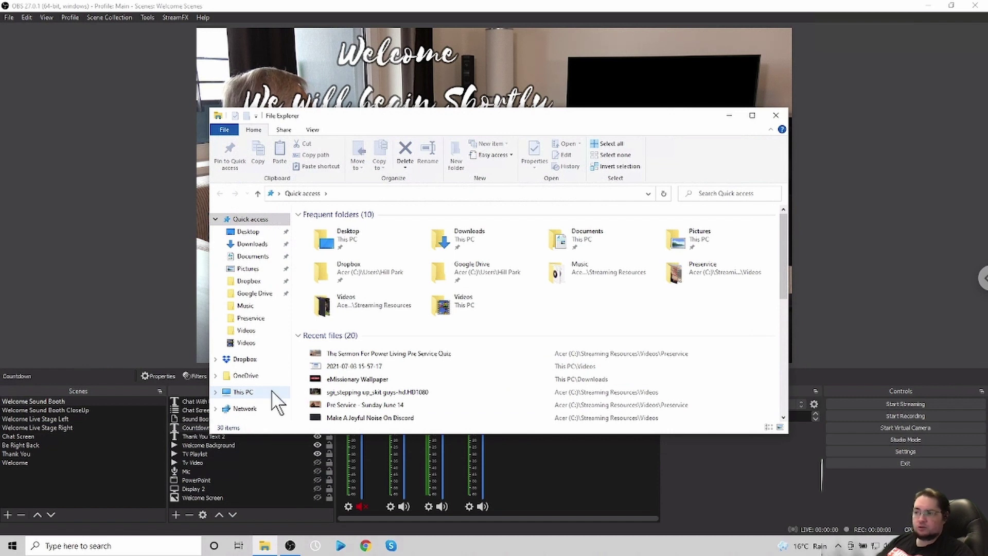
left_click(244, 392)
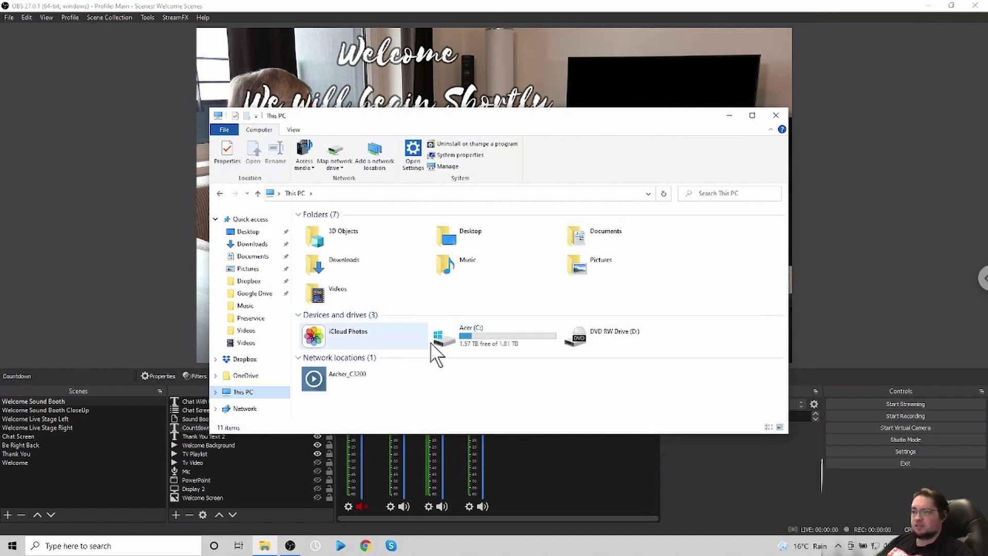
double_click(487, 328)
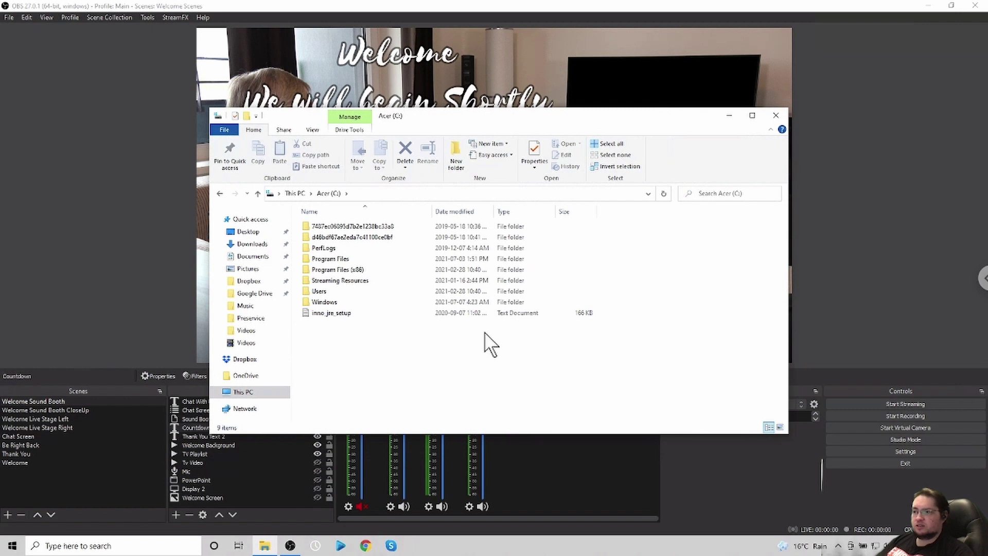
double_click(364, 281)
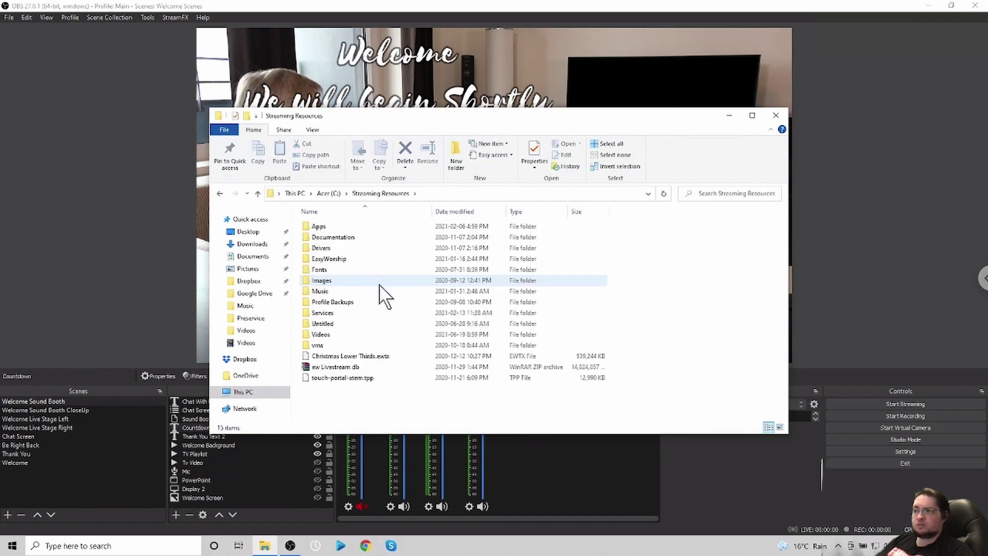
double_click(322, 227)
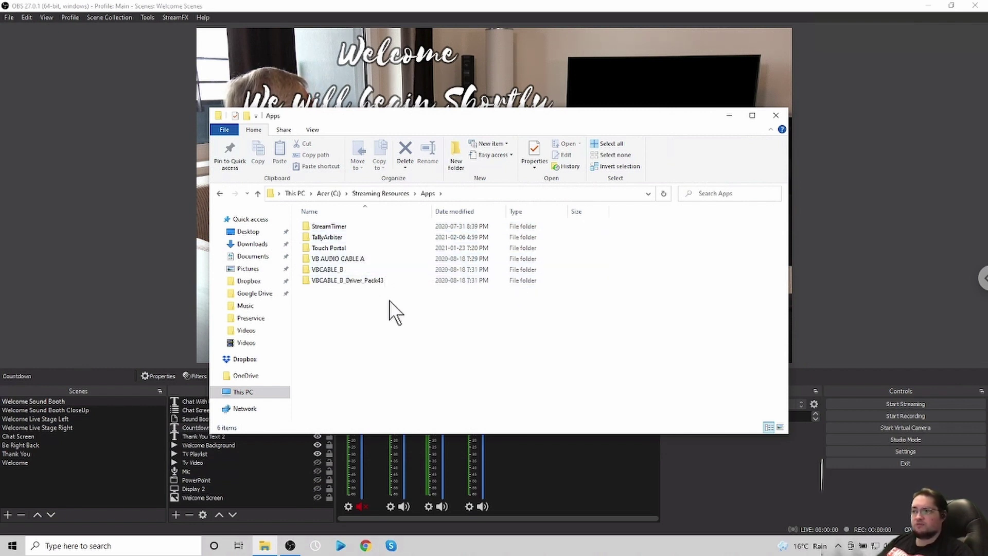
double_click(337, 226)
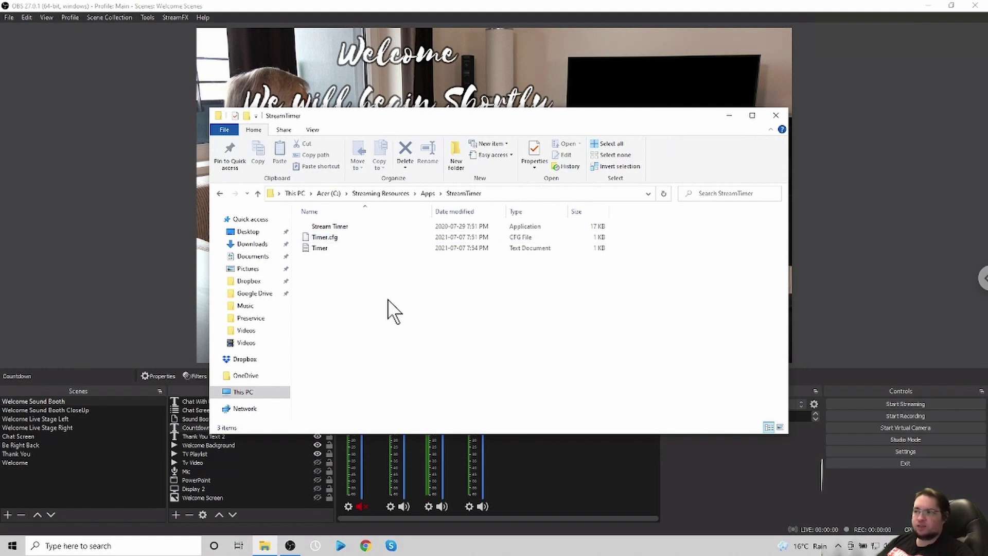
left_click(320, 249)
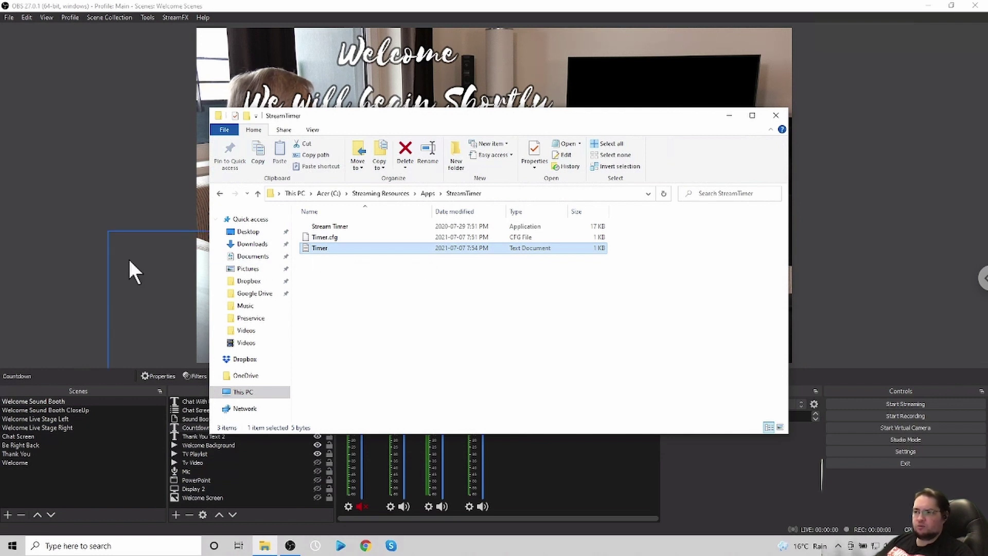
left_click(692, 485)
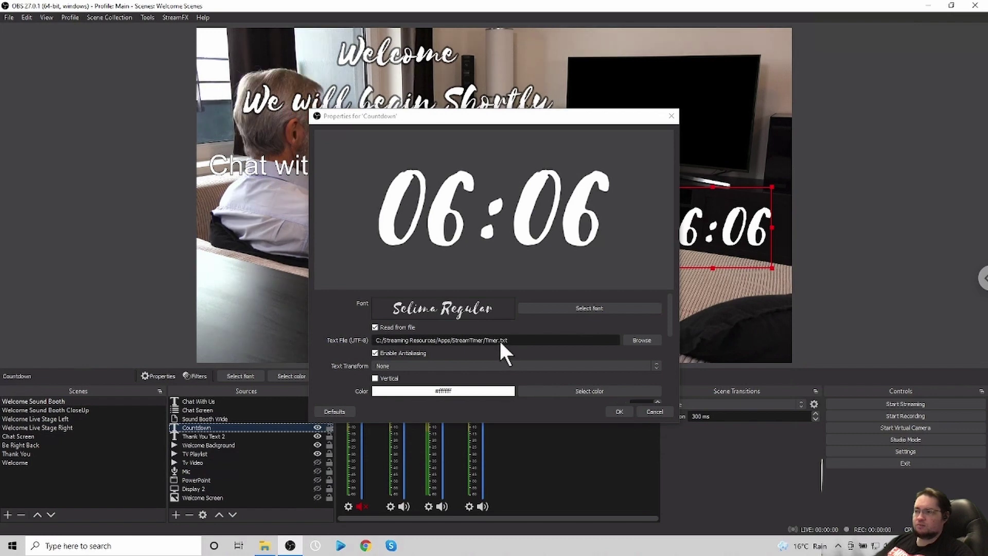
Re-select Timer.txt from the StreamTimer folder as the Countdown's text file
left_click(638, 341)
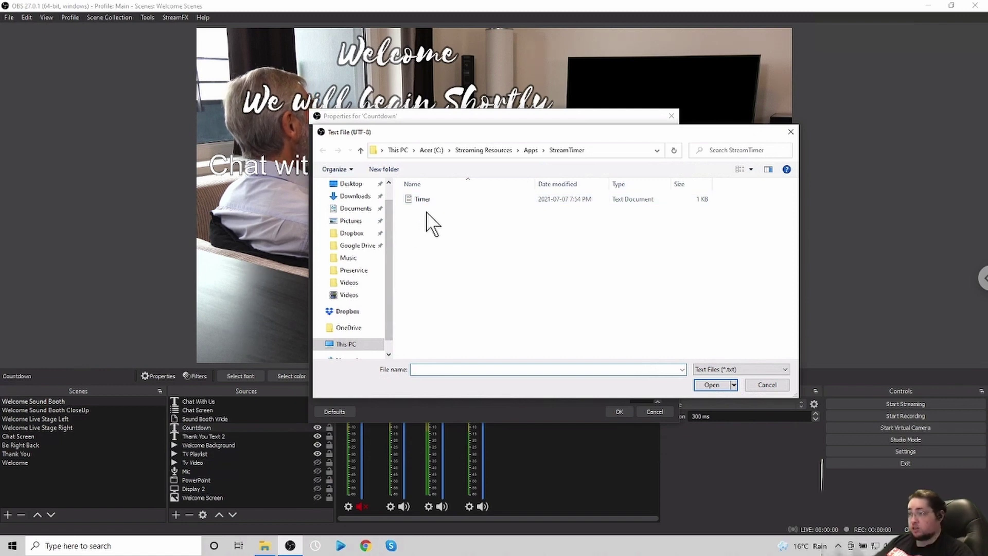
left_click(424, 198)
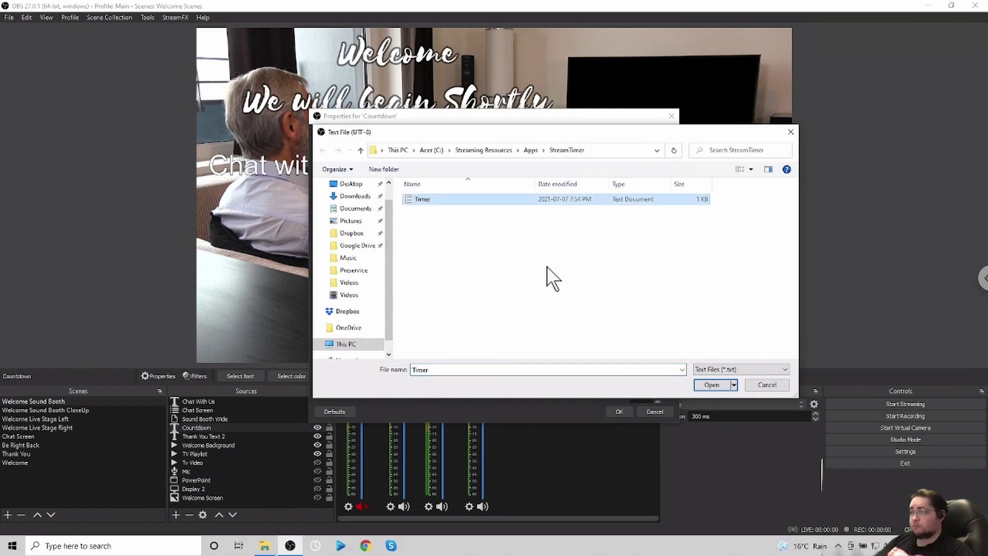
left_click(711, 384)
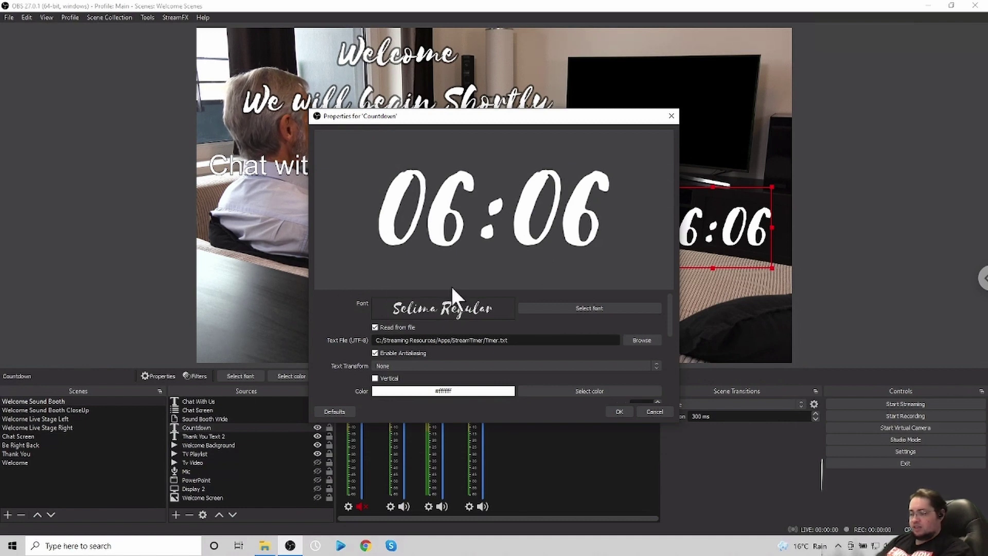
Start the 9 min 10 sec countdown in Stream Timer and confirm the Countdown properties with OK
key("alt+Tab")
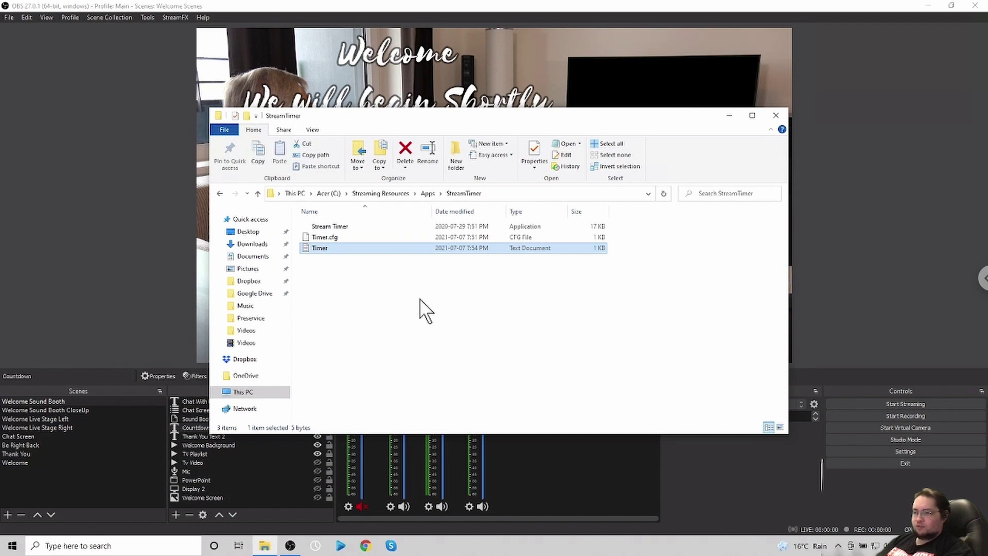
key("alt+Tab")
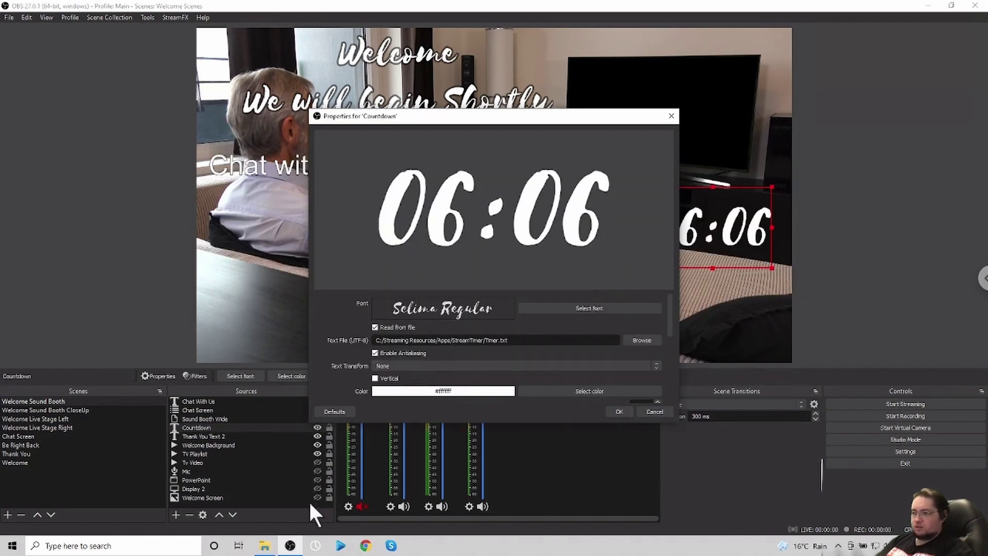
left_click(316, 546)
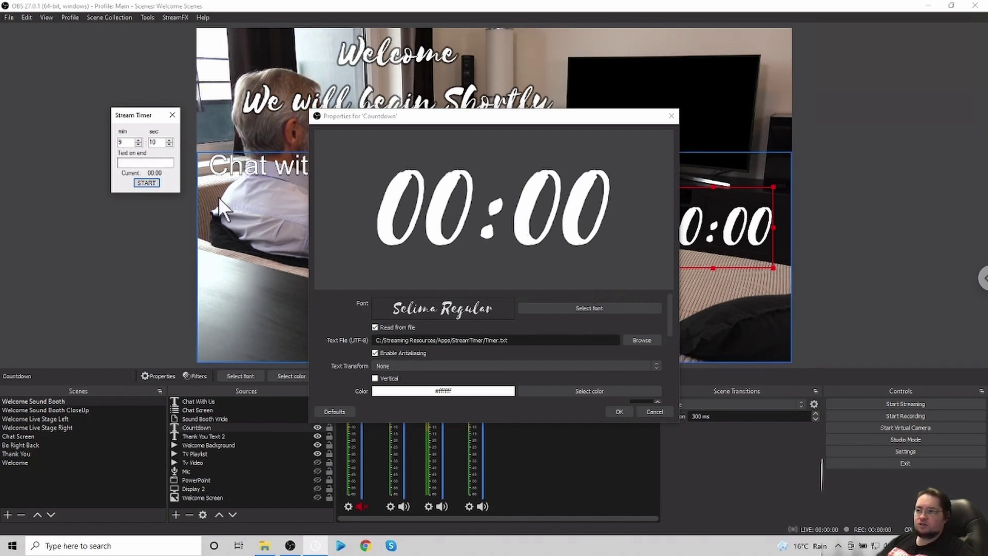
left_click(146, 182)
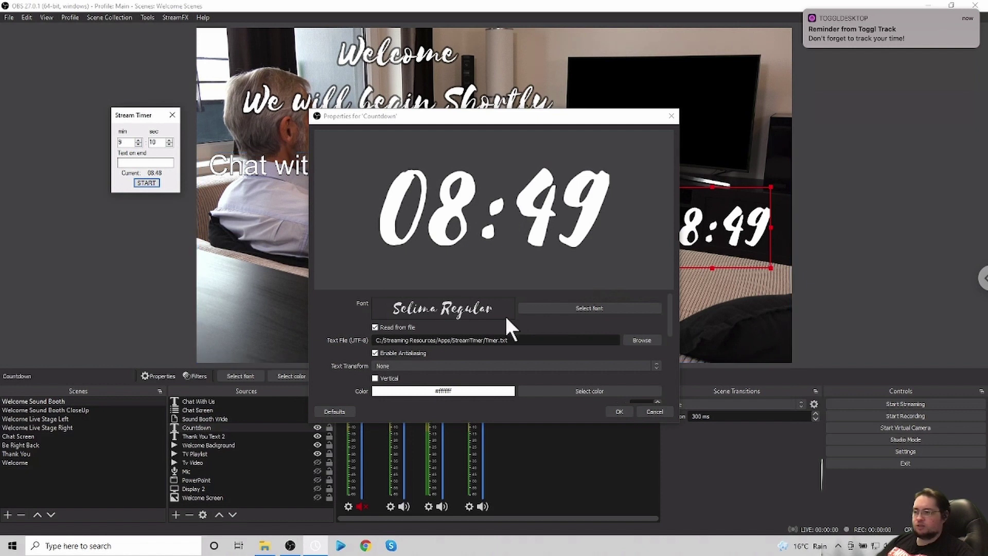
left_click(619, 412)
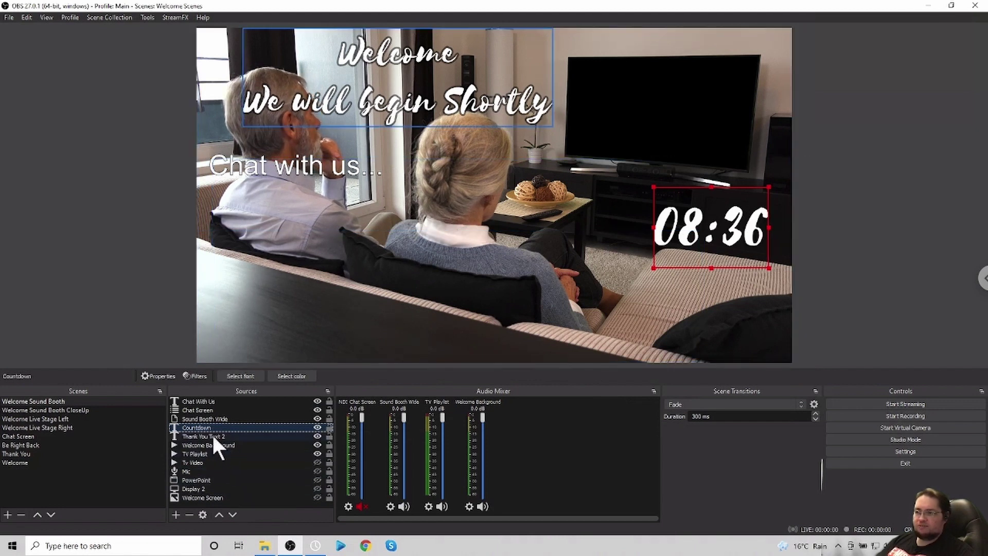
left_click(193, 408)
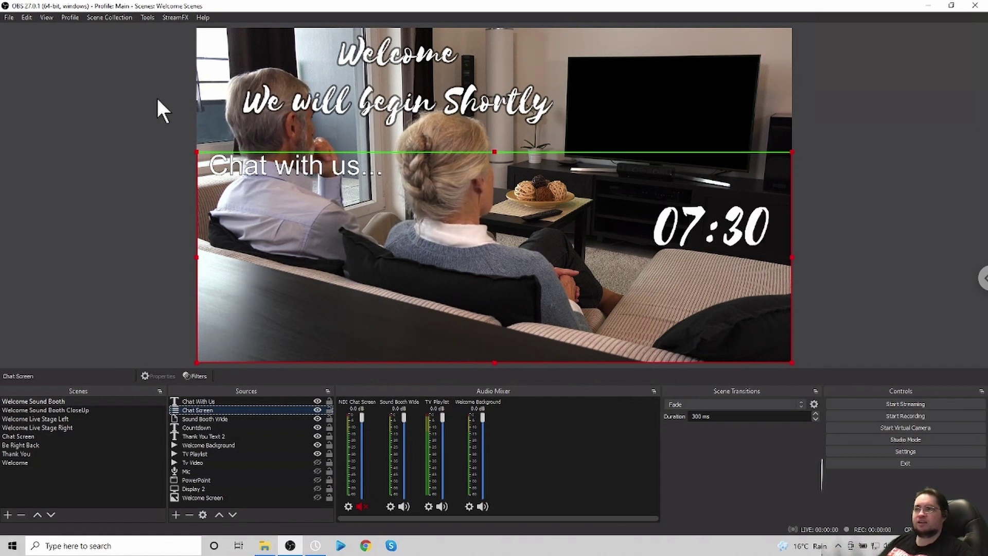
Open the Tools > NDI Output settings to verify Main Output is enabled and named 'OBS'
left_click(148, 18)
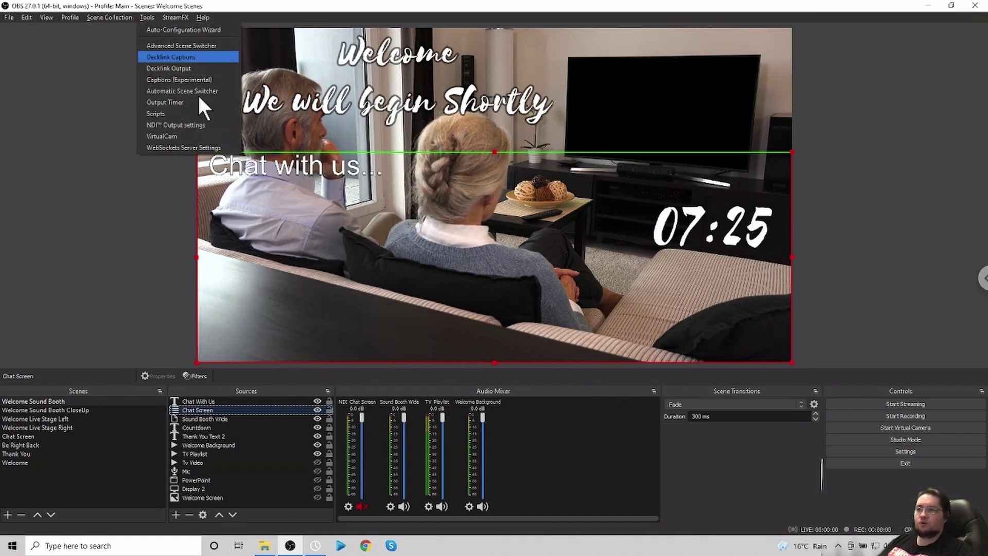
left_click(209, 124)
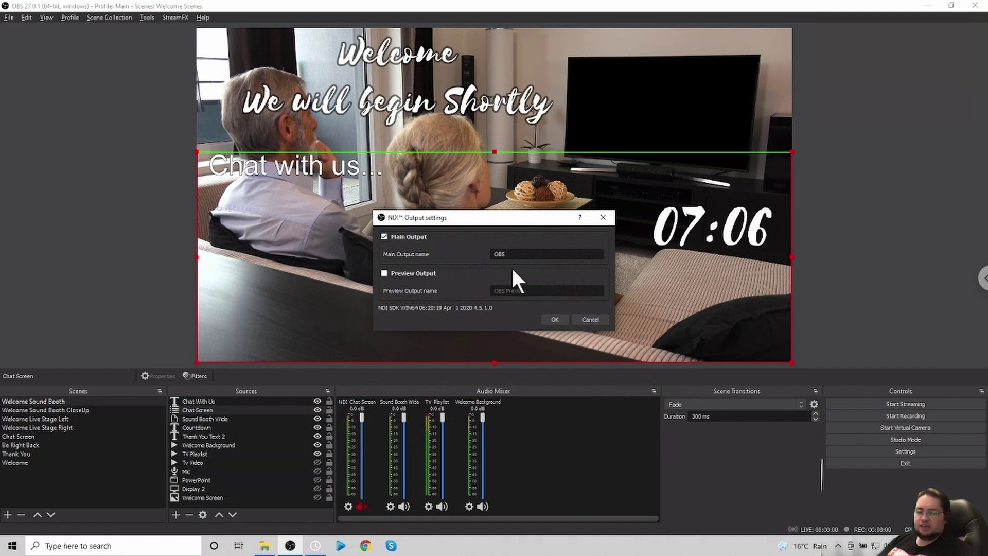
left_click(140, 198)
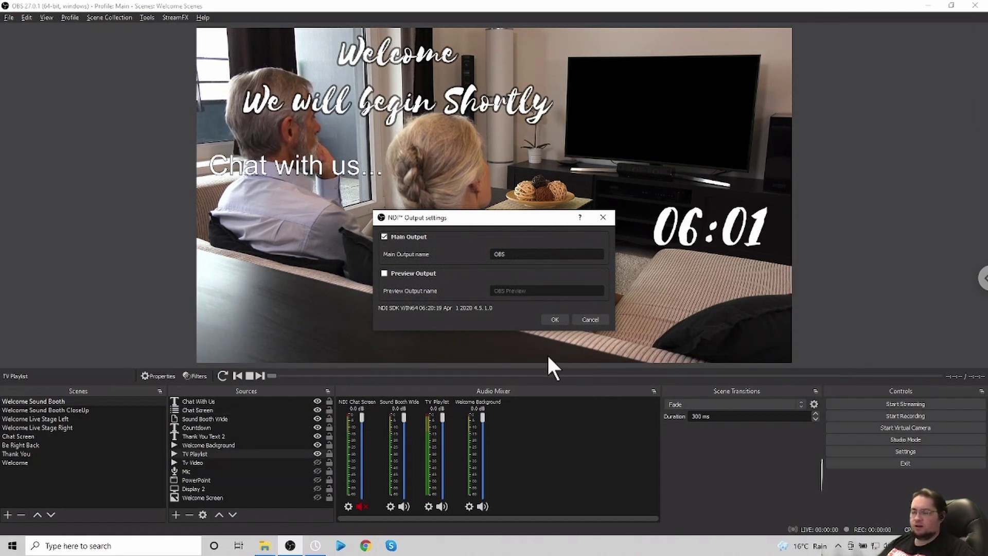
Confirm the NDI settings, play the TV Playlist video and layer it above Welcome Background
left_click(555, 320)
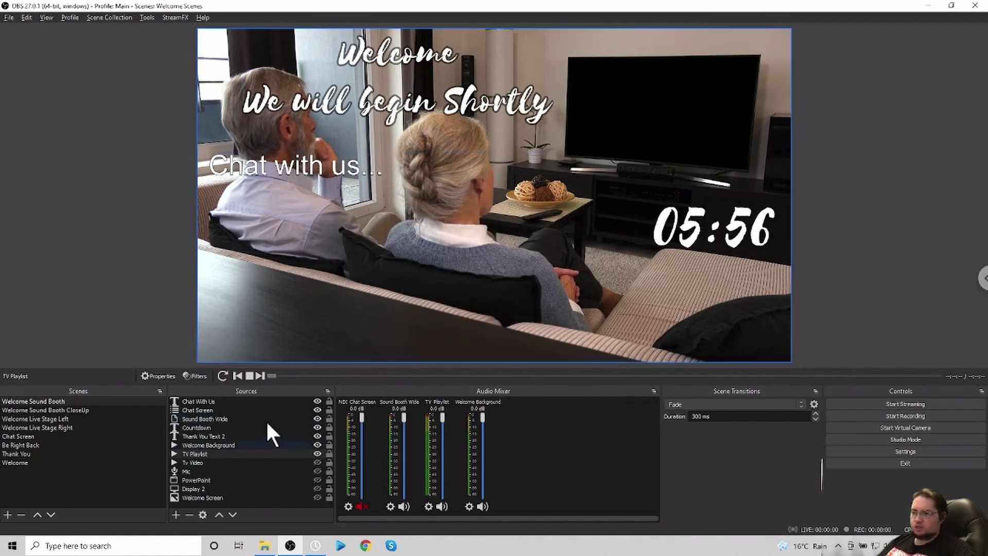
left_click(222, 376)
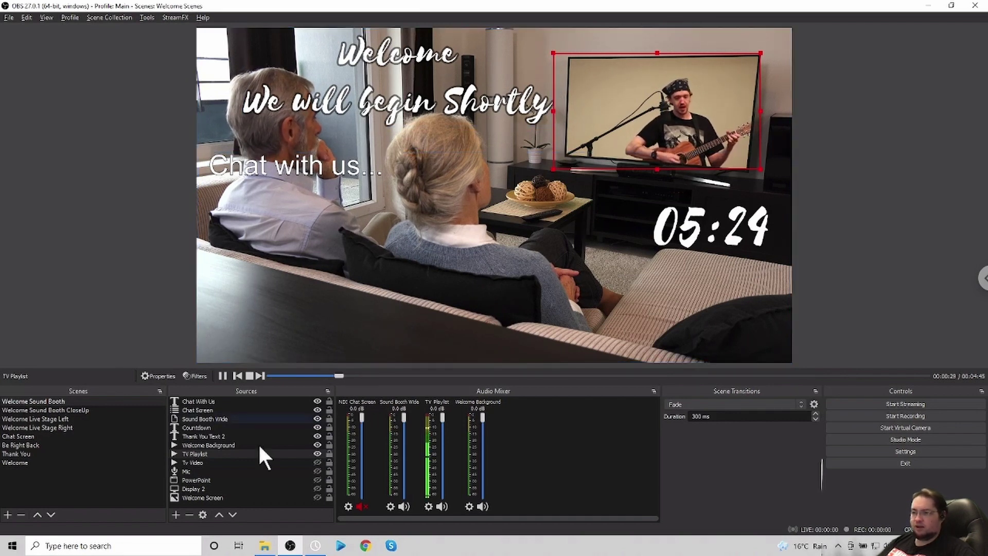
left_click(198, 453)
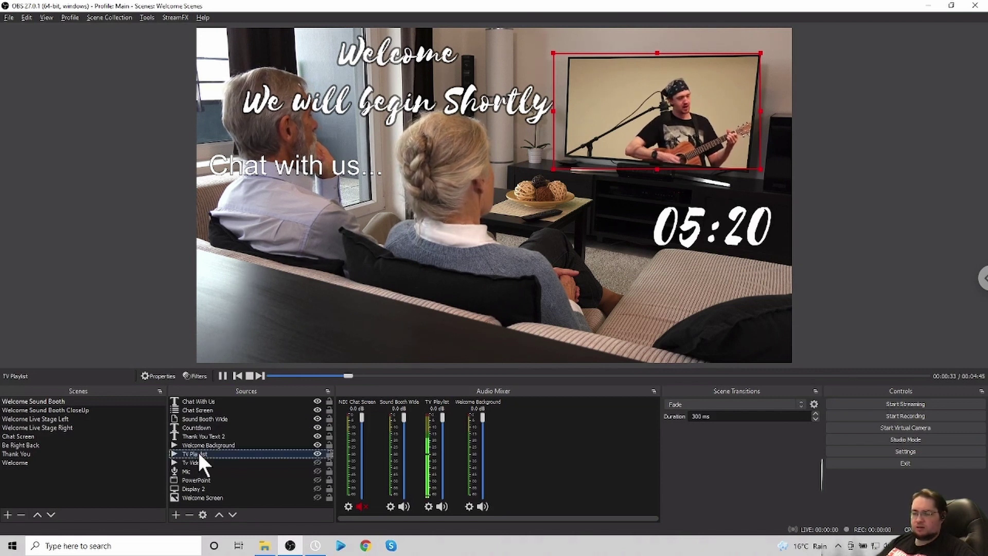
left_click_drag(199, 453, 200, 442)
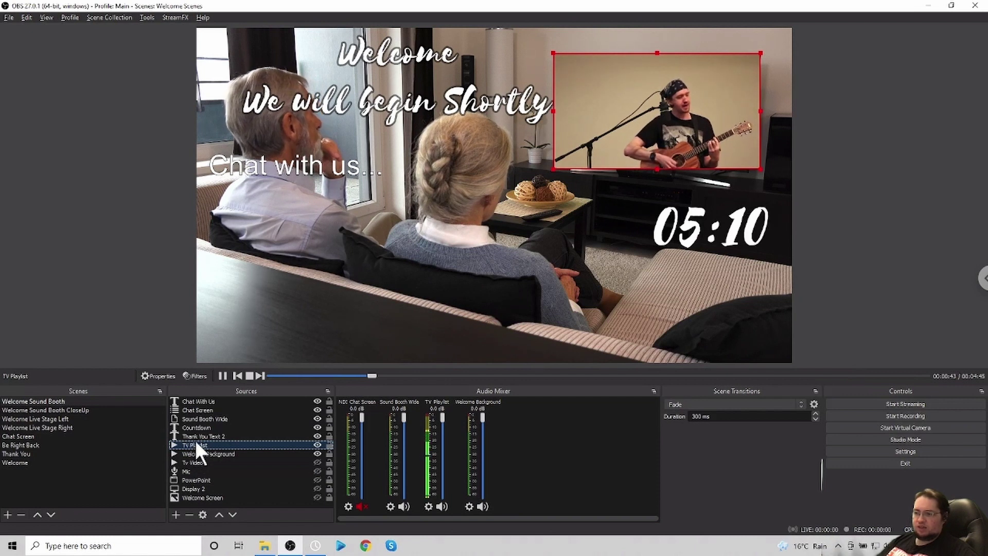
left_click_drag(195, 444, 195, 453)
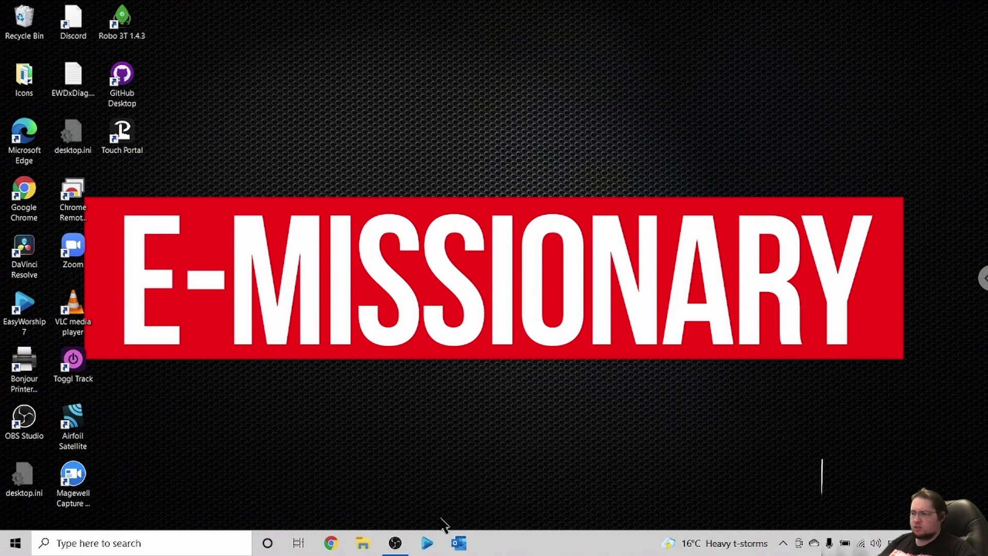
Create a 'Livestream' media feed in EasyWorship using the DESKTOP-AAVCDCU (OBS) (NDI) input
left_click(428, 543)
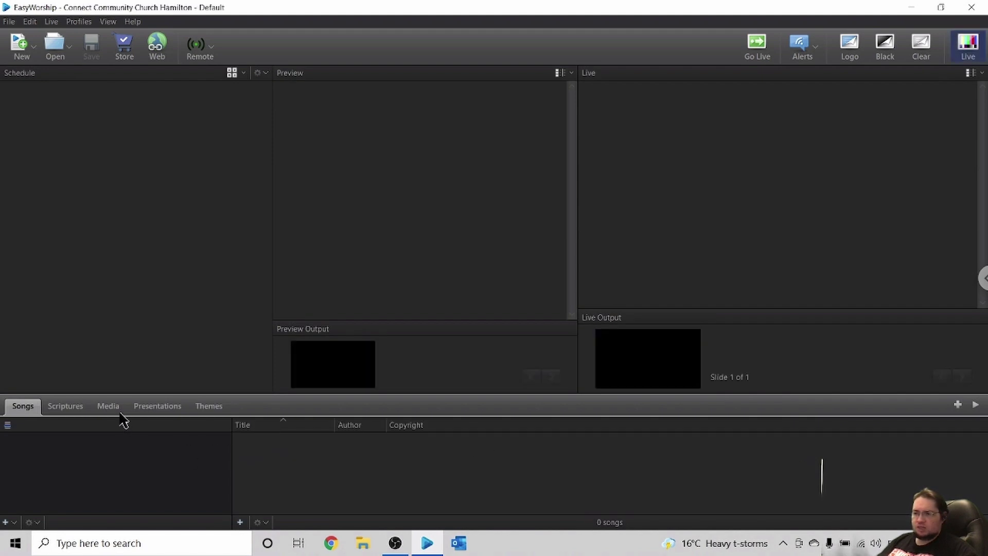
left_click(109, 407)
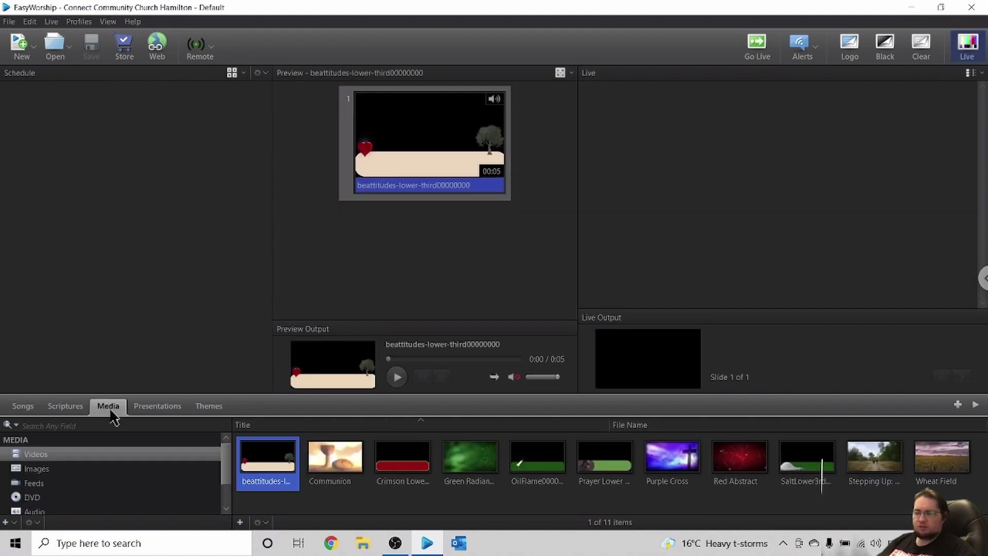
left_click(34, 483)
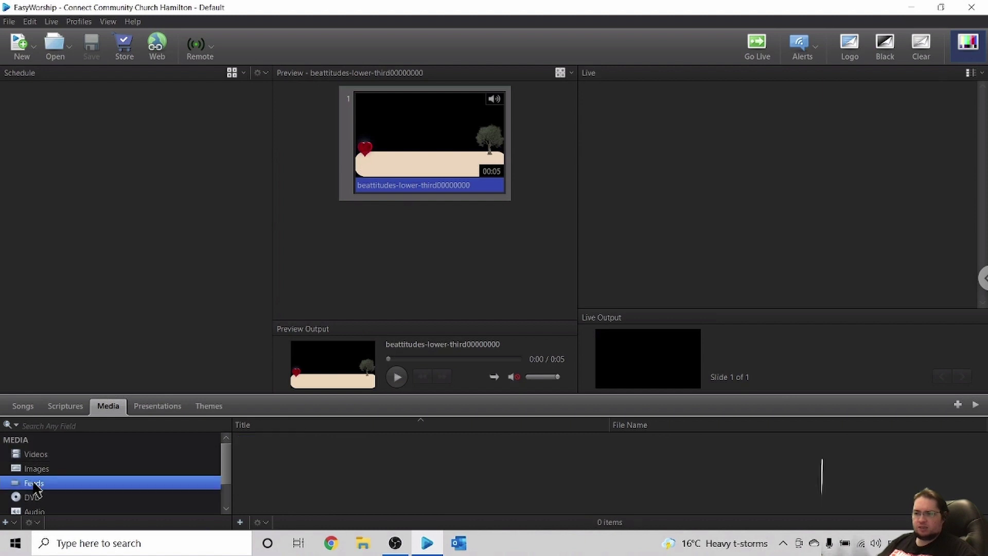
left_click(240, 522)
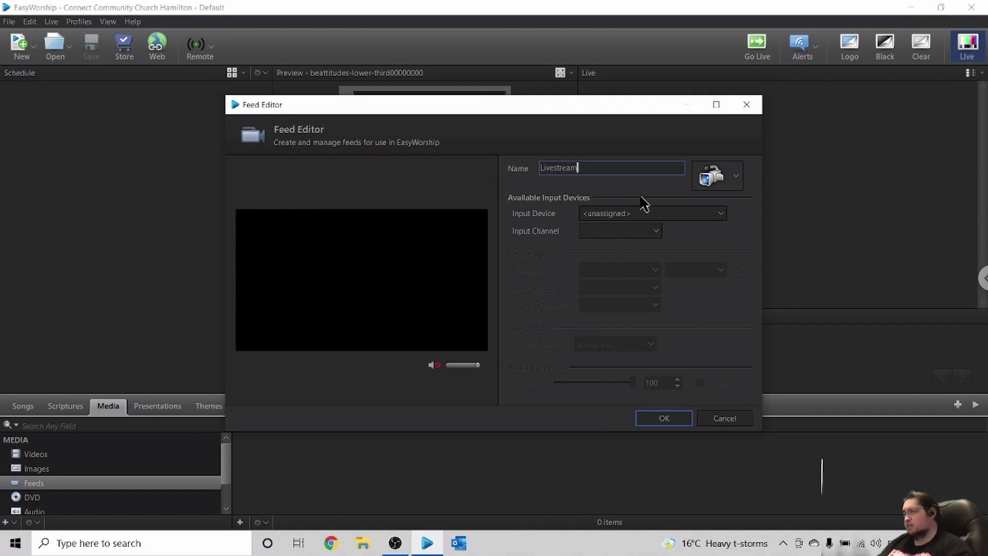
left_click(697, 214)
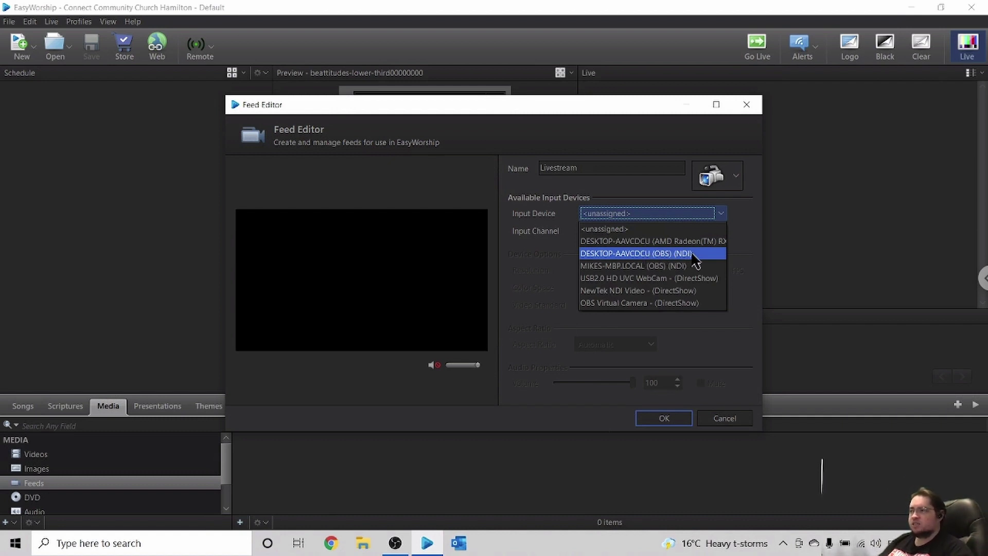
left_click(692, 254)
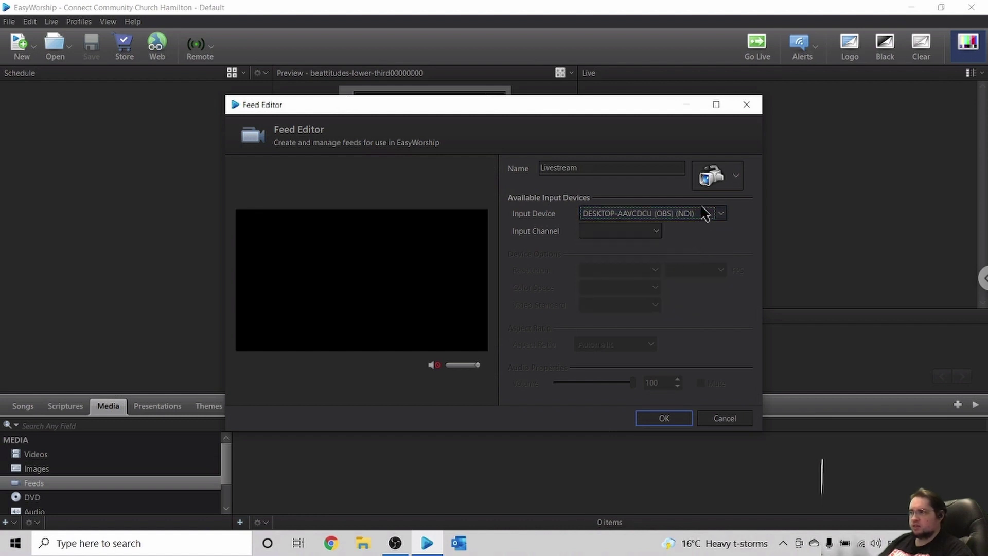
left_click(665, 422)
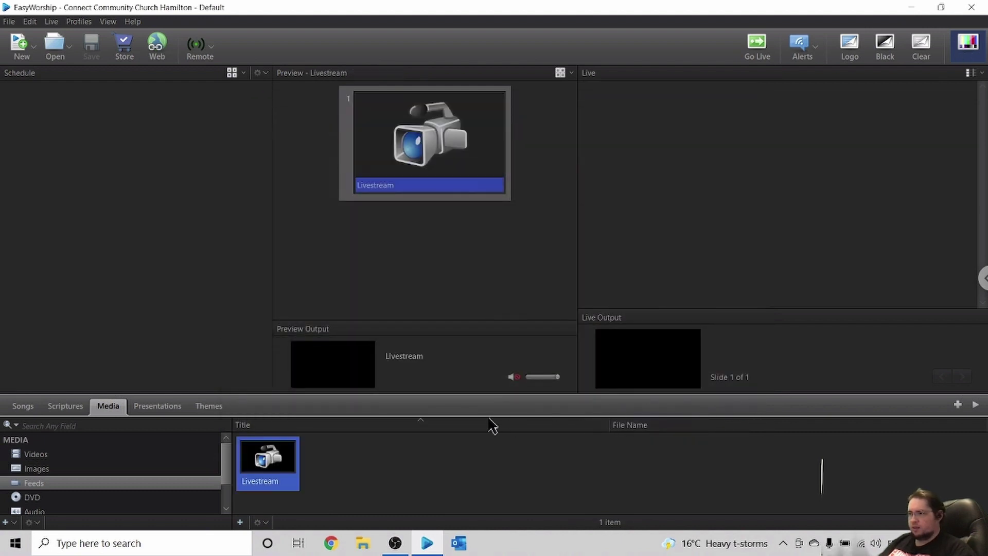
Play the Romans countdown media source in OBS, then return to EasyWorship's preview
left_click(395, 543)
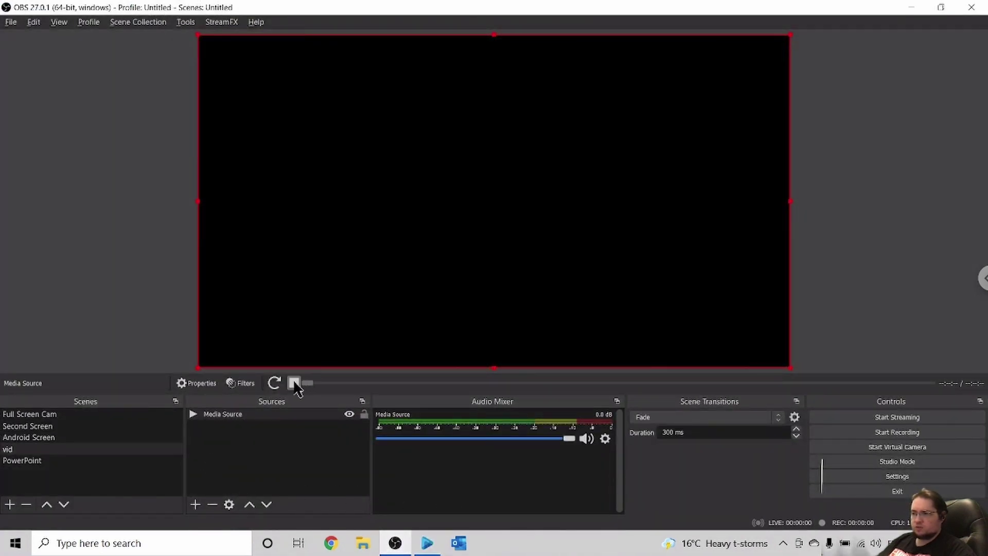
left_click(275, 383)
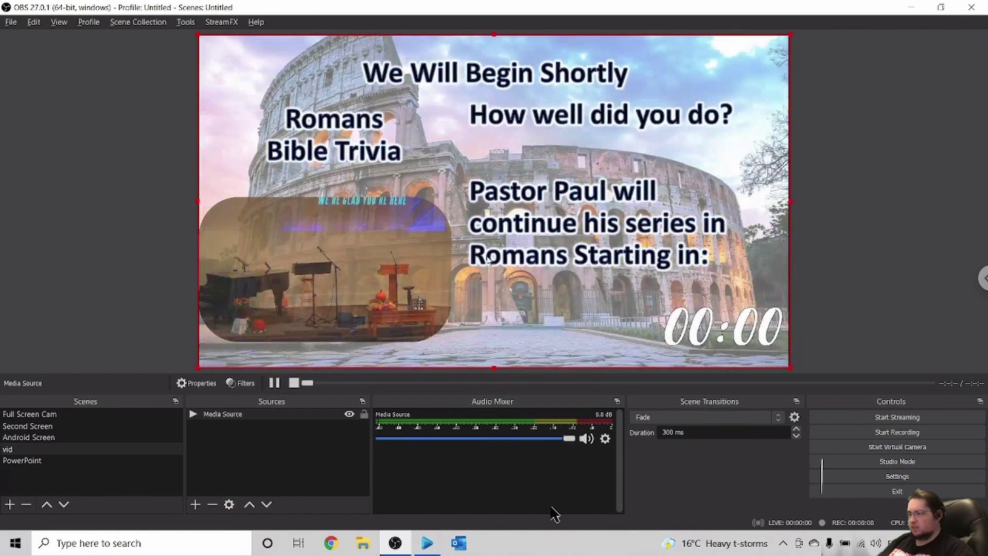
left_click(426, 543)
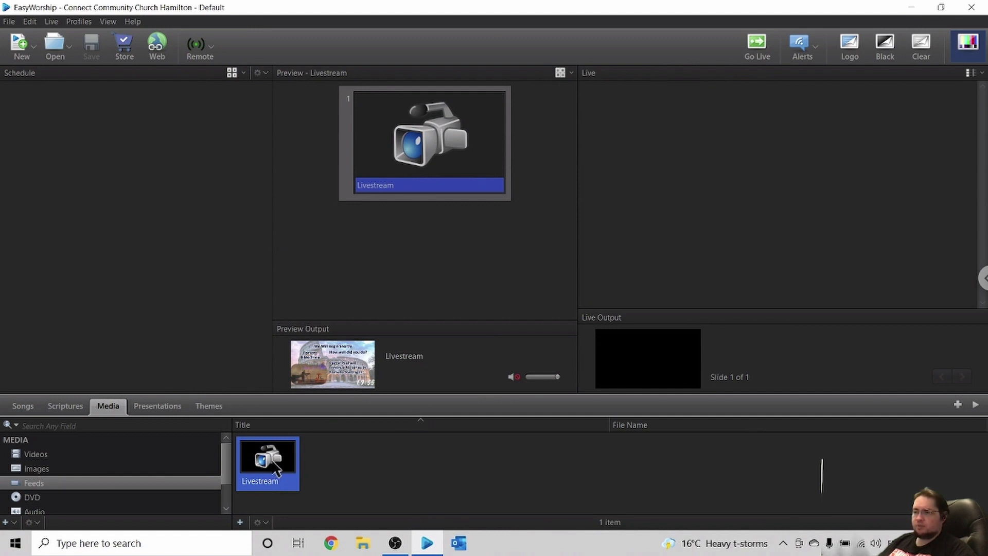
Add the Livestream feed to the schedule and send it live with the countdown slide
left_click_drag(276, 469, 162, 311)
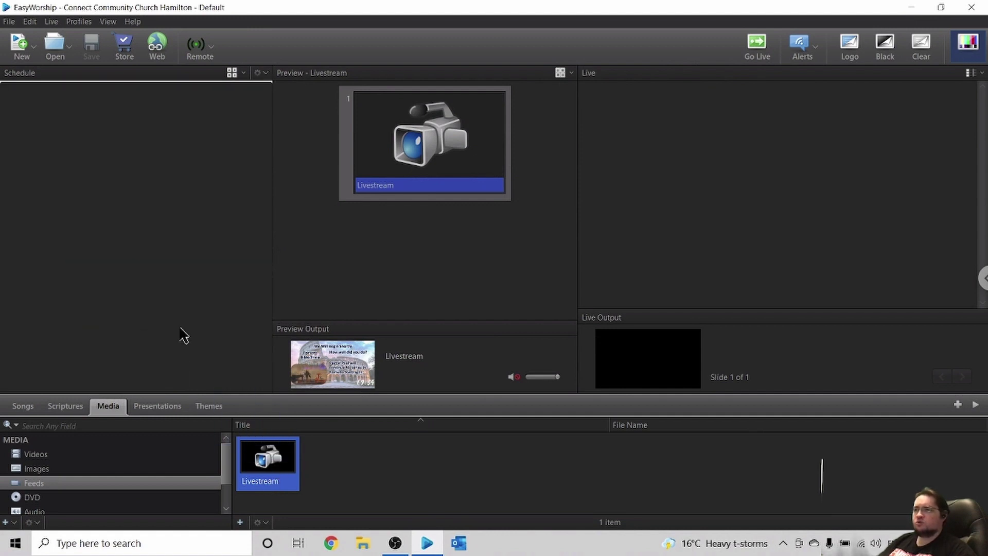
left_click_drag(198, 205, 198, 203)
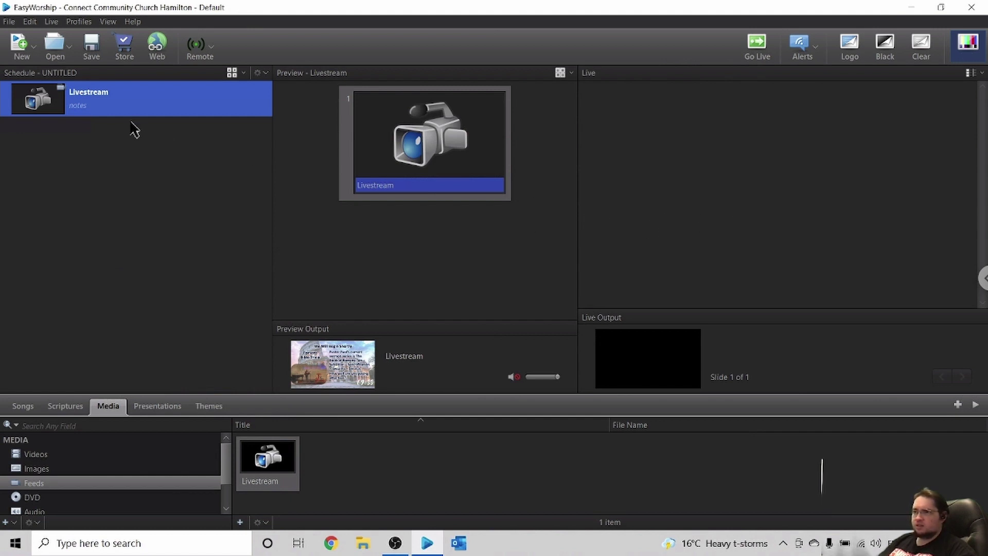
double_click(133, 101)
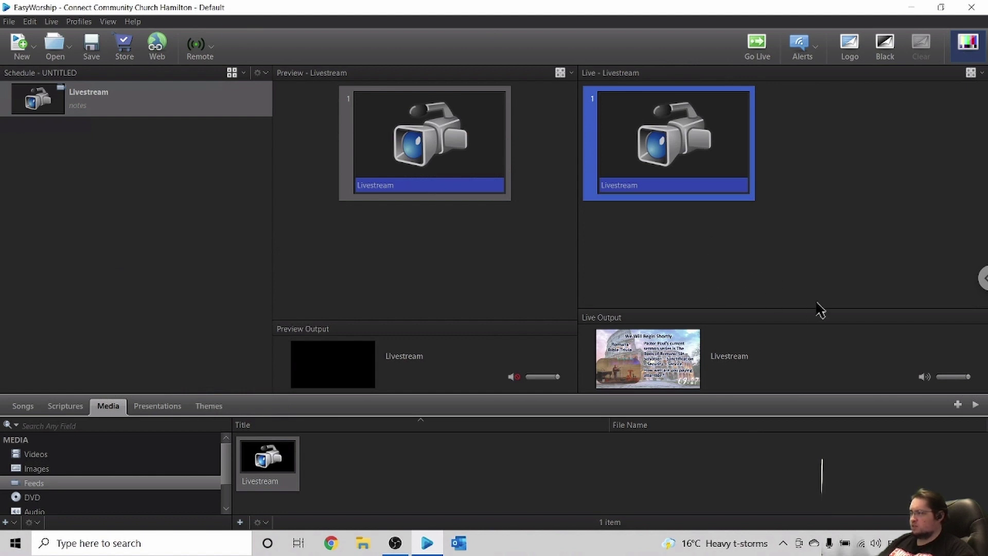
Set Chrome Remote Desktop's Displays option to Show all displays
left_click(982, 278)
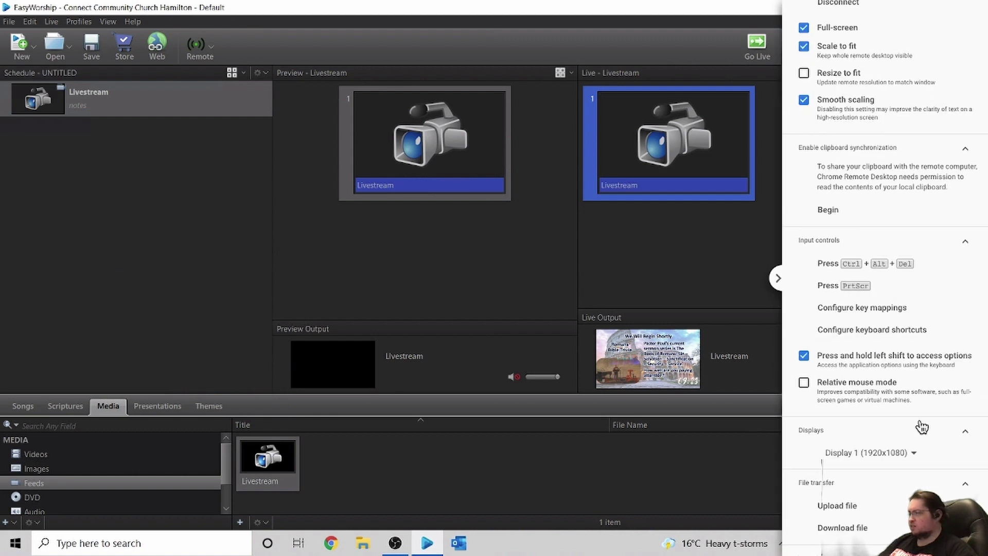
left_click(861, 455)
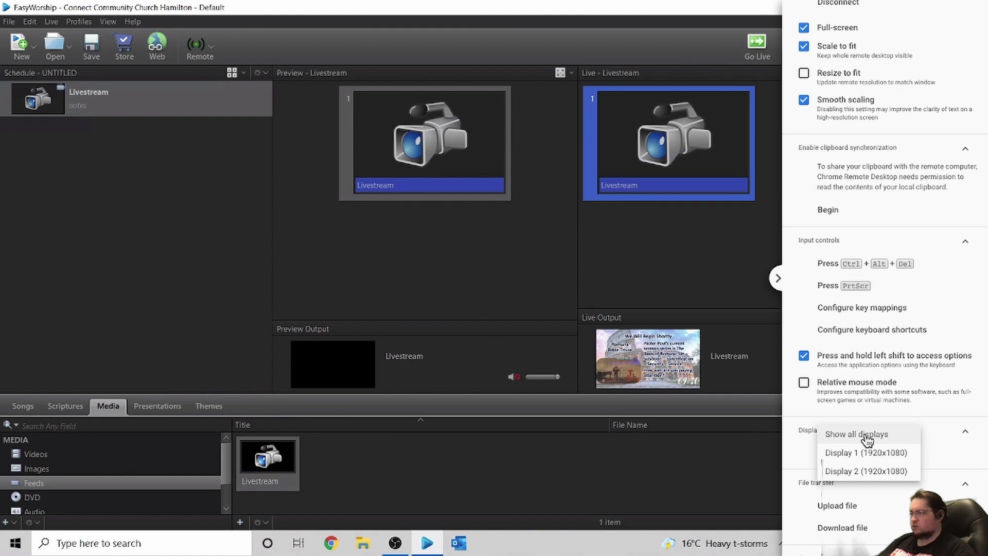
left_click(873, 440)
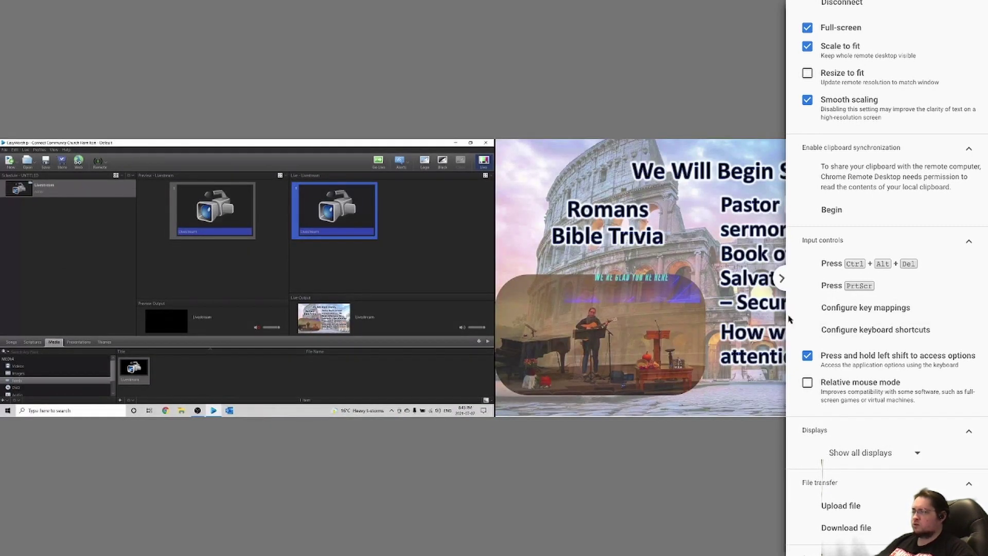
left_click(780, 282)
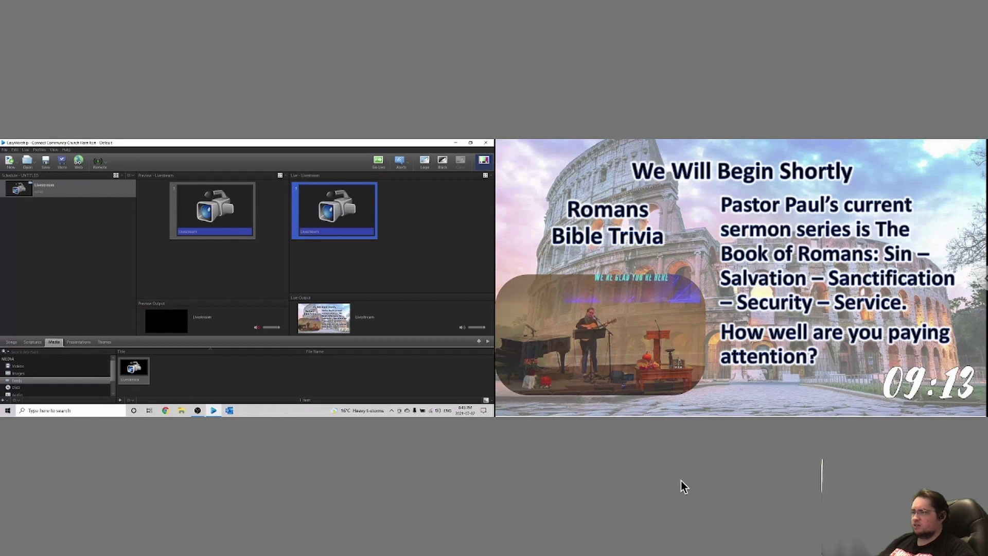